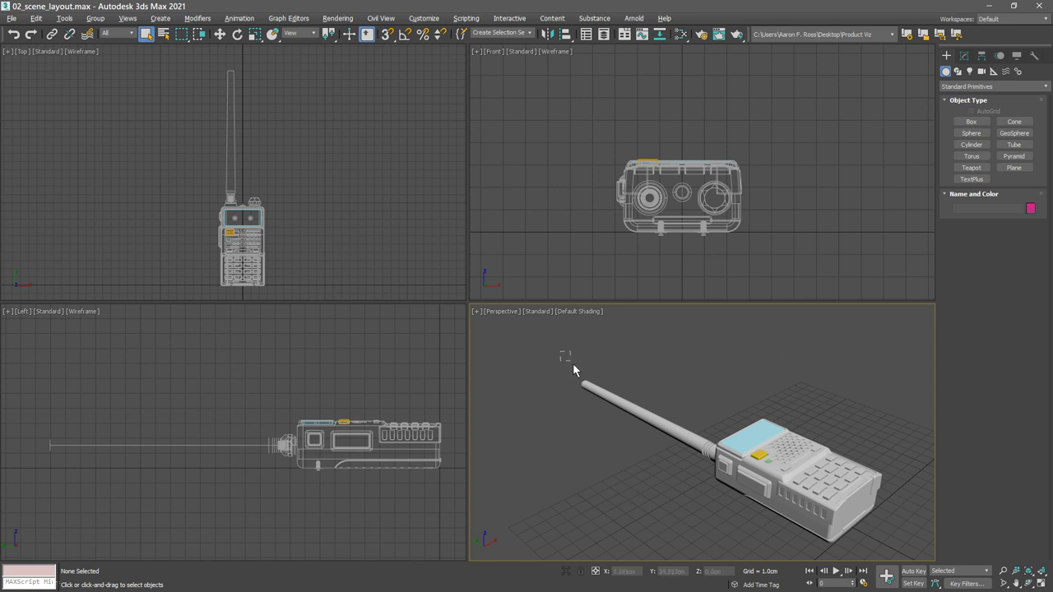
Select all parts of the radio and rotate them upright with angle snap enabled.
drag(560, 352, 913, 547)
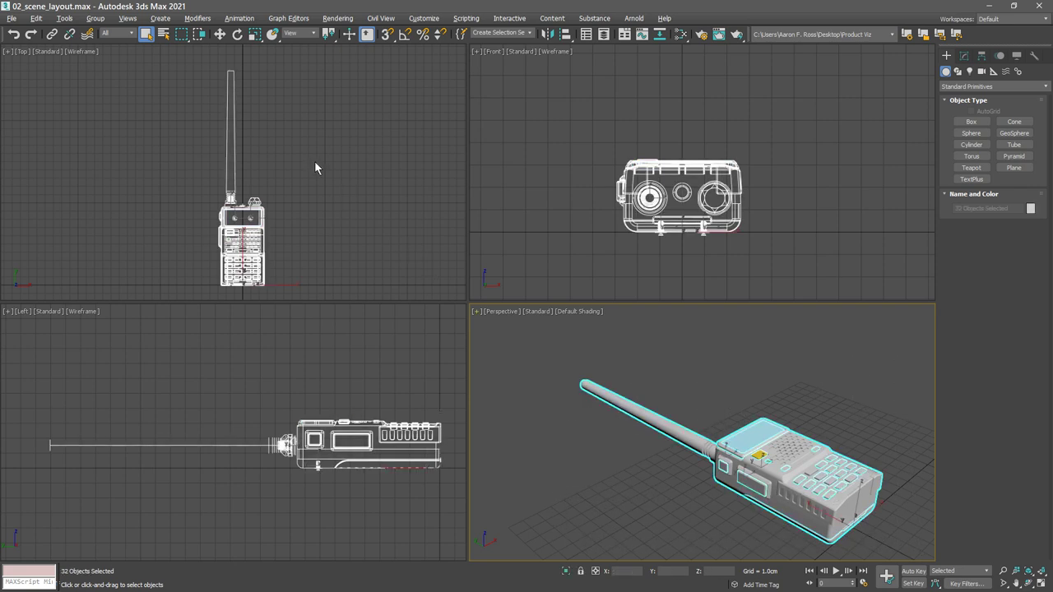
click(238, 35)
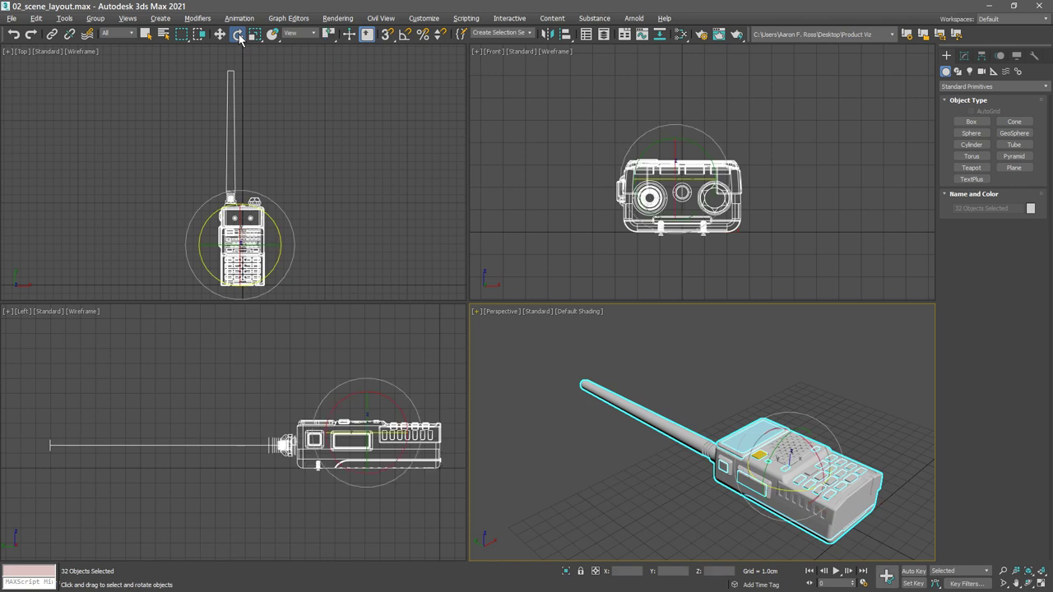
click(405, 34)
drag(808, 442, 828, 488)
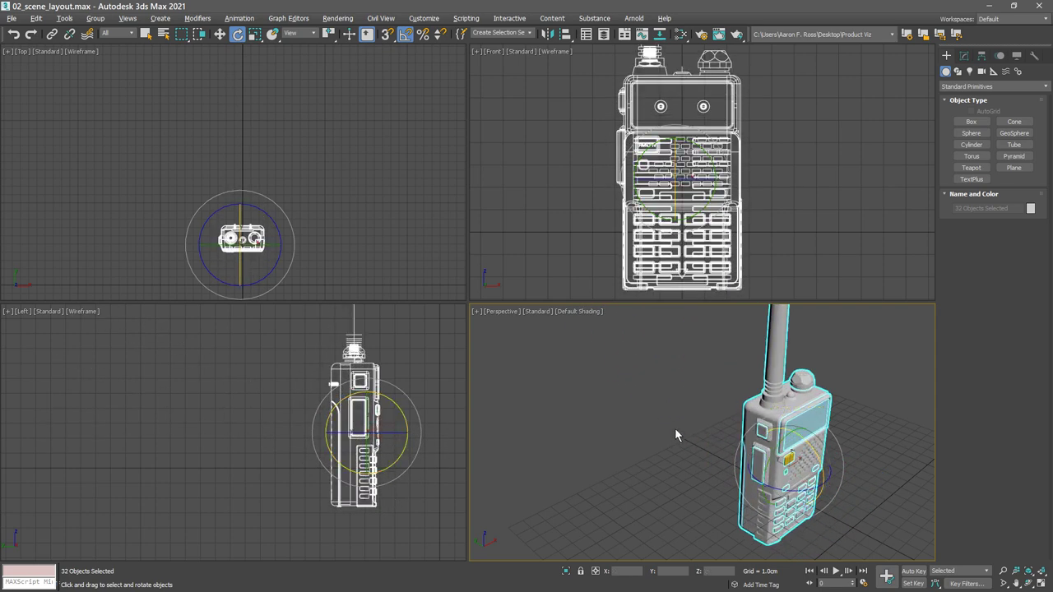
Move the selected radio parts horizontally in the Left view to centre them on the world origin.
click(220, 34)
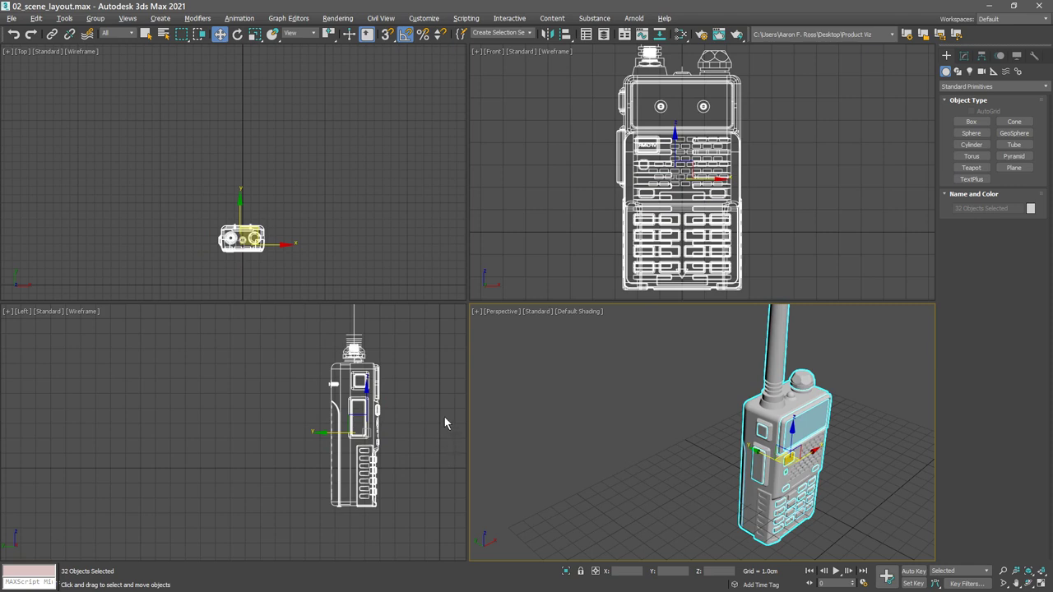
right_click(325, 435)
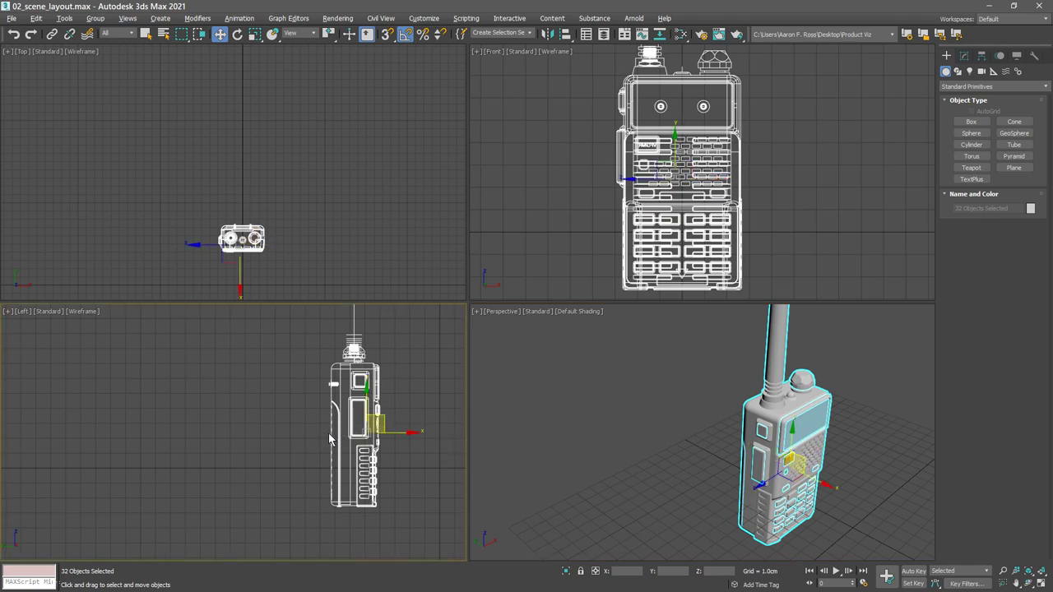
drag(405, 433, 487, 433)
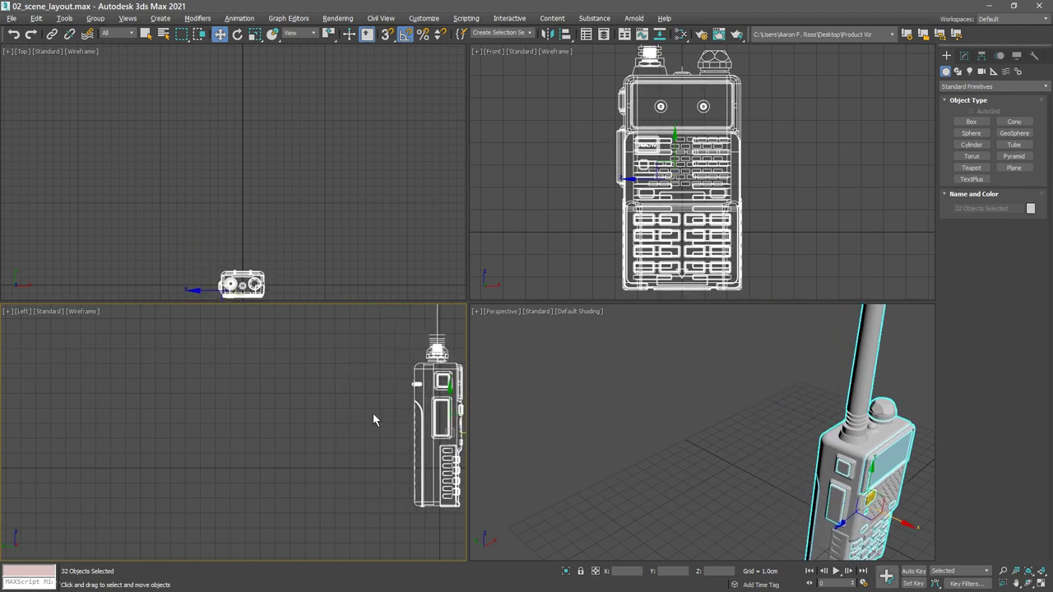
Raise the radio in the Left view until its base rests on the ground line, and fit all views to the scene.
middle_drag(373, 419, 196, 426)
scroll(195, 426, down, 2)
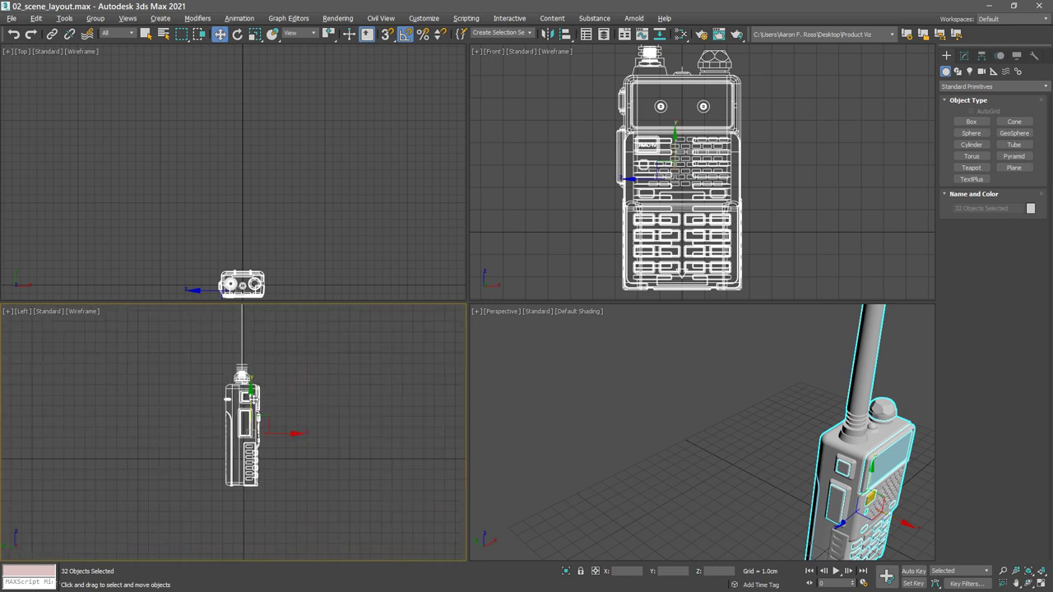
drag(250, 392, 250, 367)
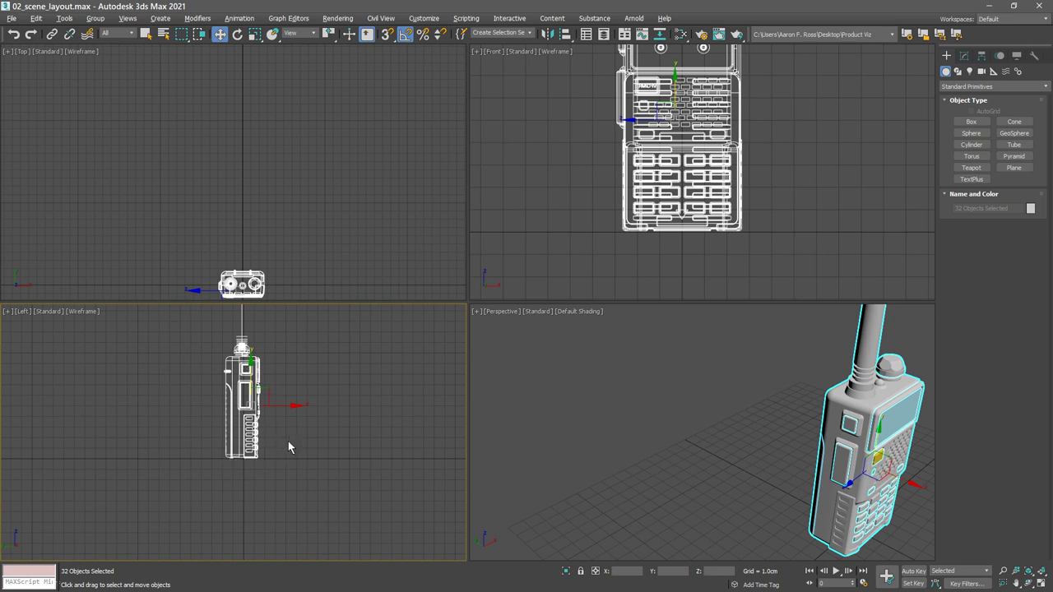
scroll(282, 438, up, 1)
scroll(281, 436, up, 8)
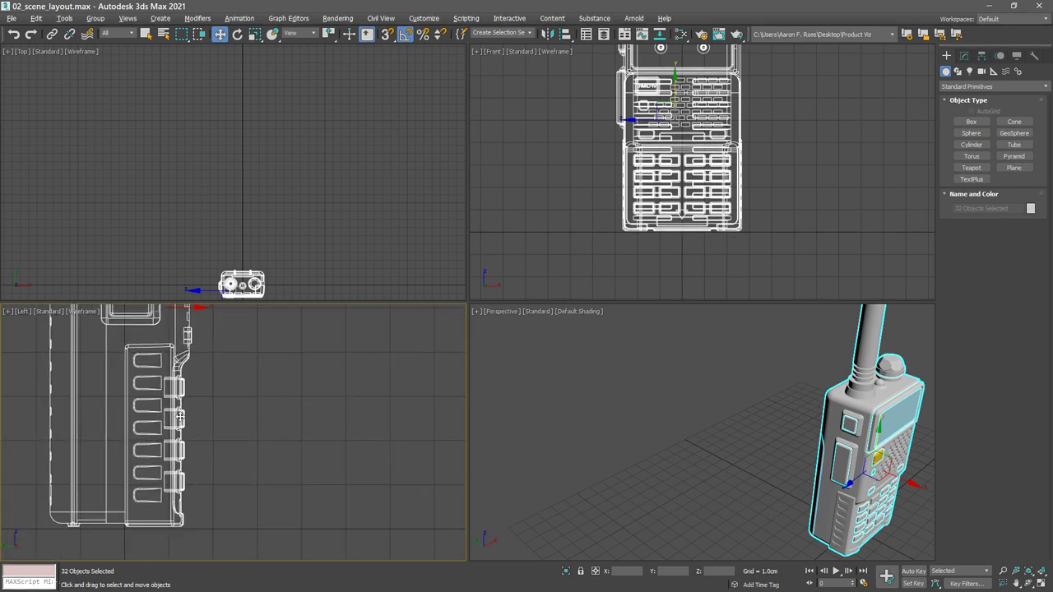
mouse_move(180, 417)
mouse_down()
mouse_move(177, 392)
mouse_move(225, 411)
mouse_move(155, 404)
mouse_move(177, 404)
mouse_up()
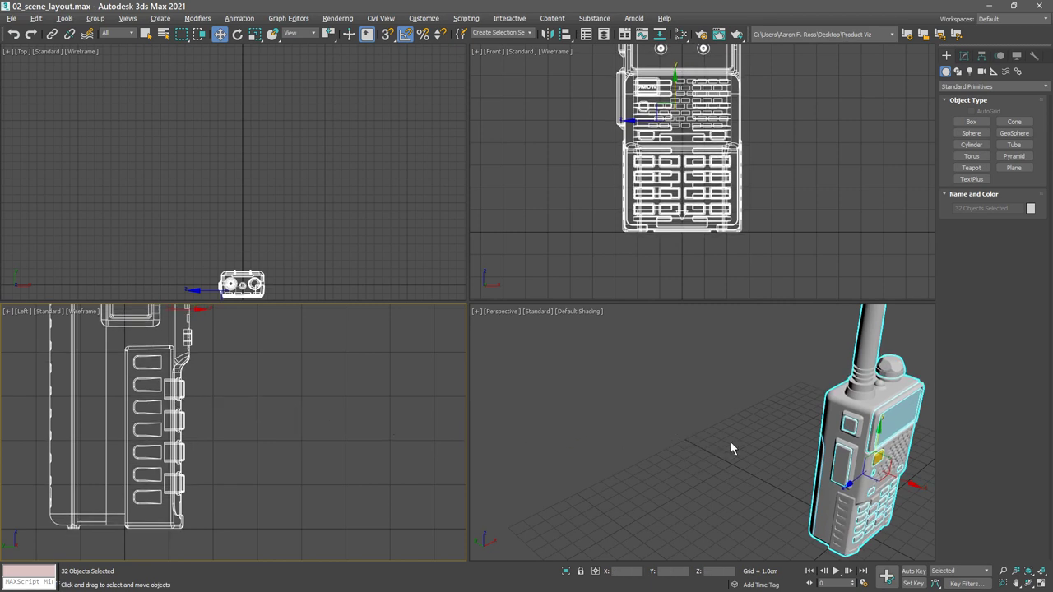
right_click(671, 426)
key(ctrl+shift+z)
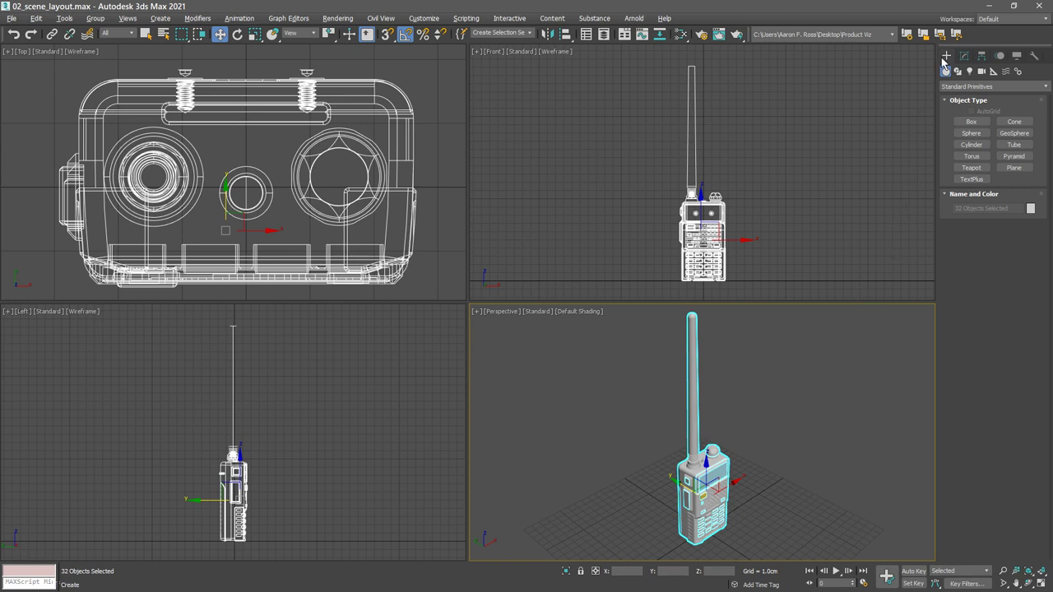
Create a Point helper on the ground beside the radio and set its size to 10 cm.
click(994, 71)
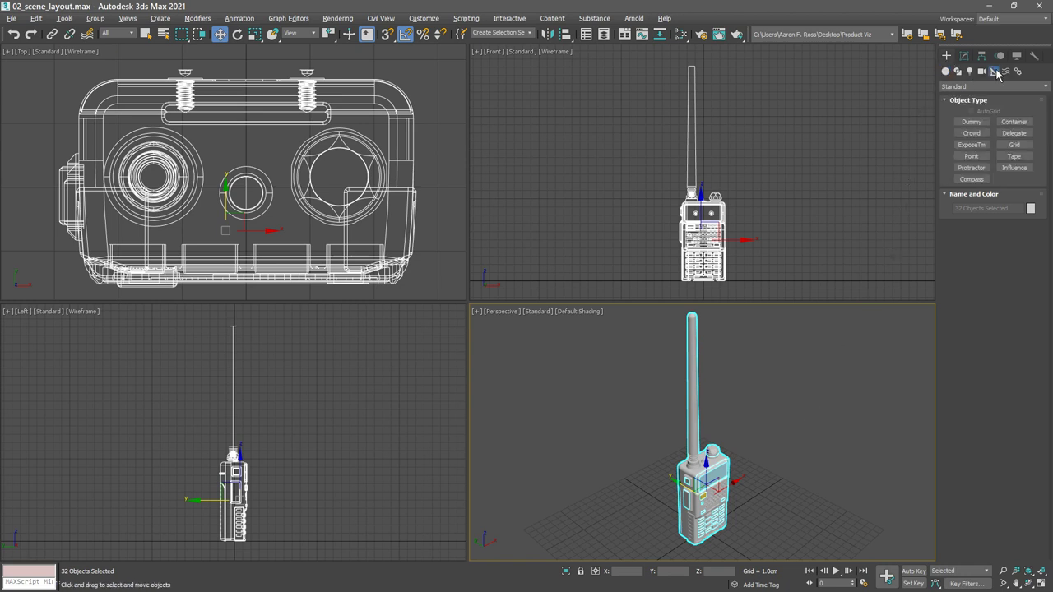
click(984, 157)
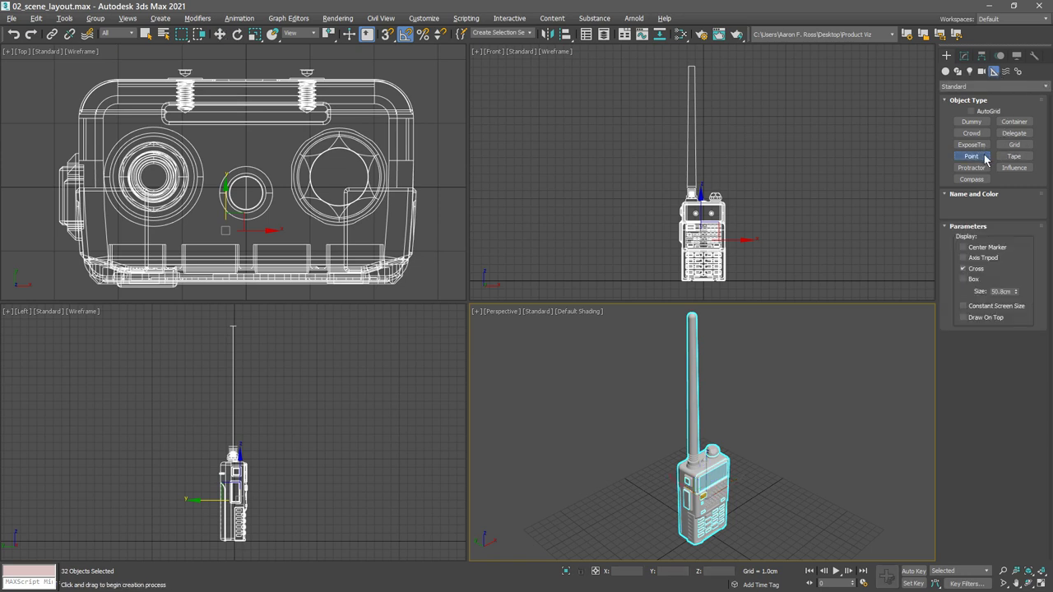
click(757, 522)
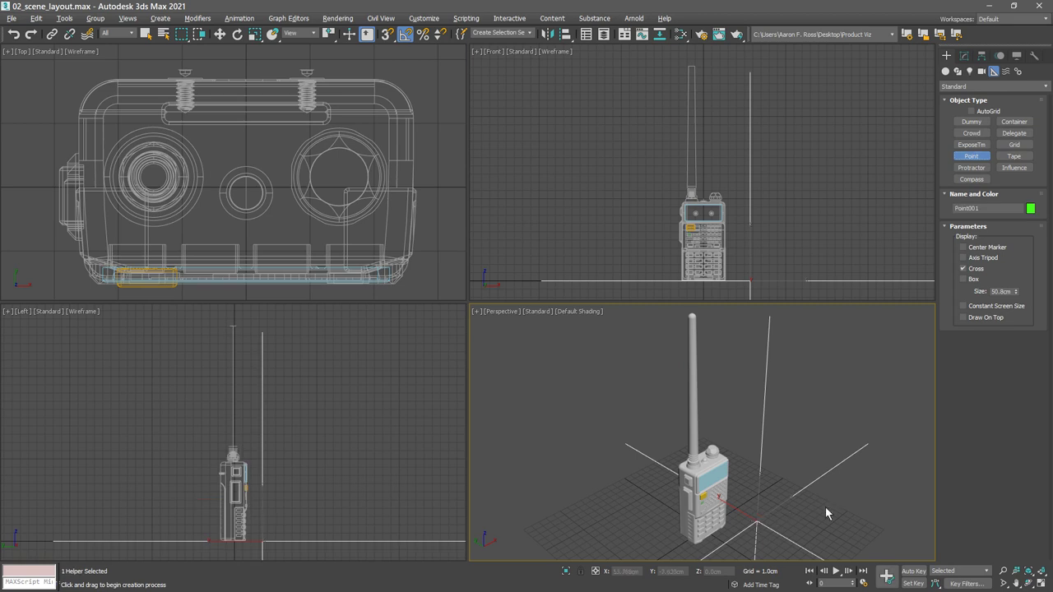
key(w)
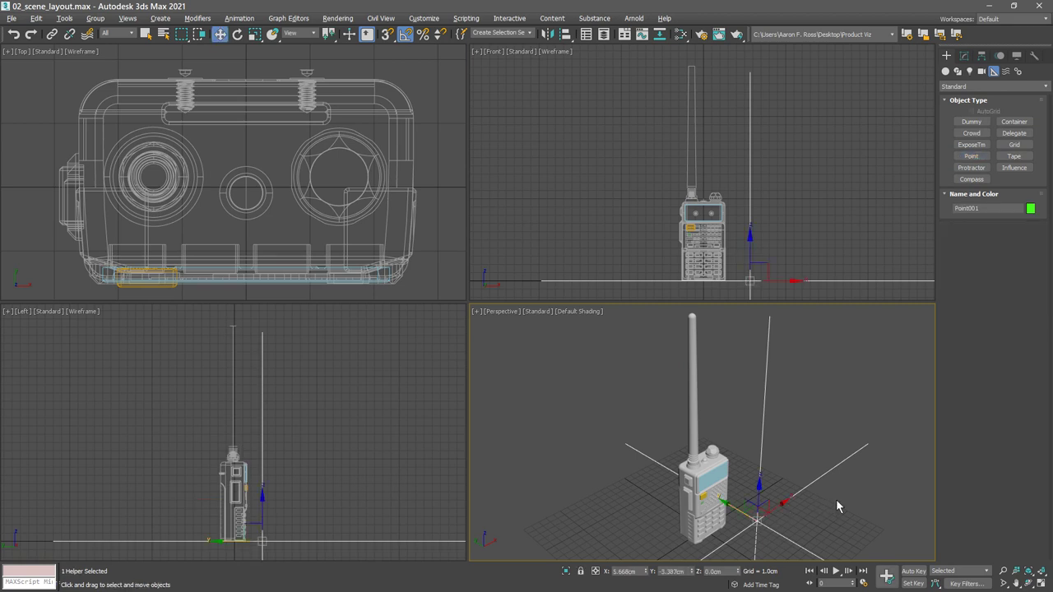
click(965, 56)
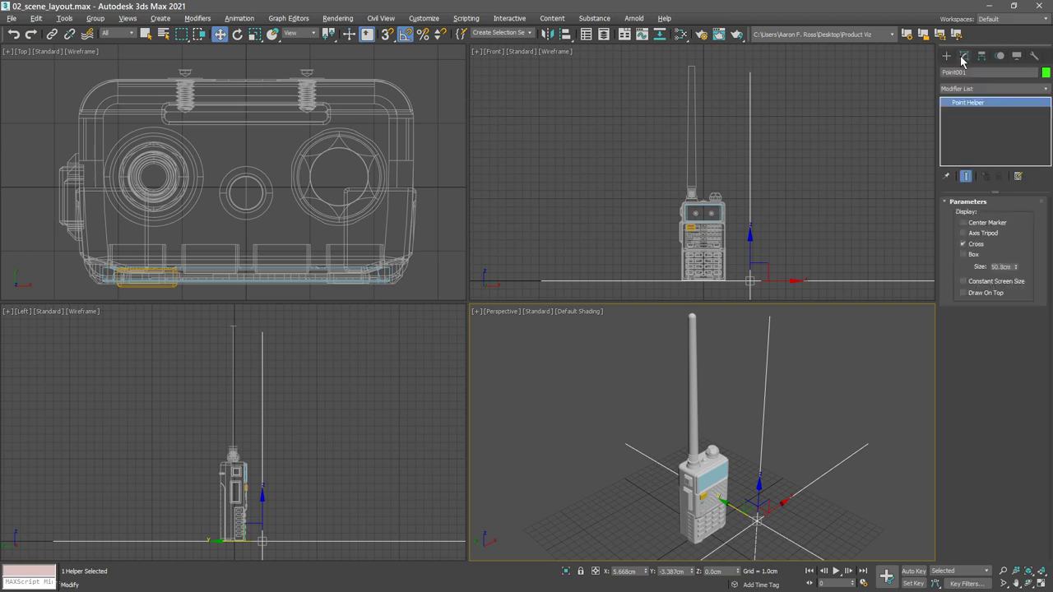
double_click(1003, 266)
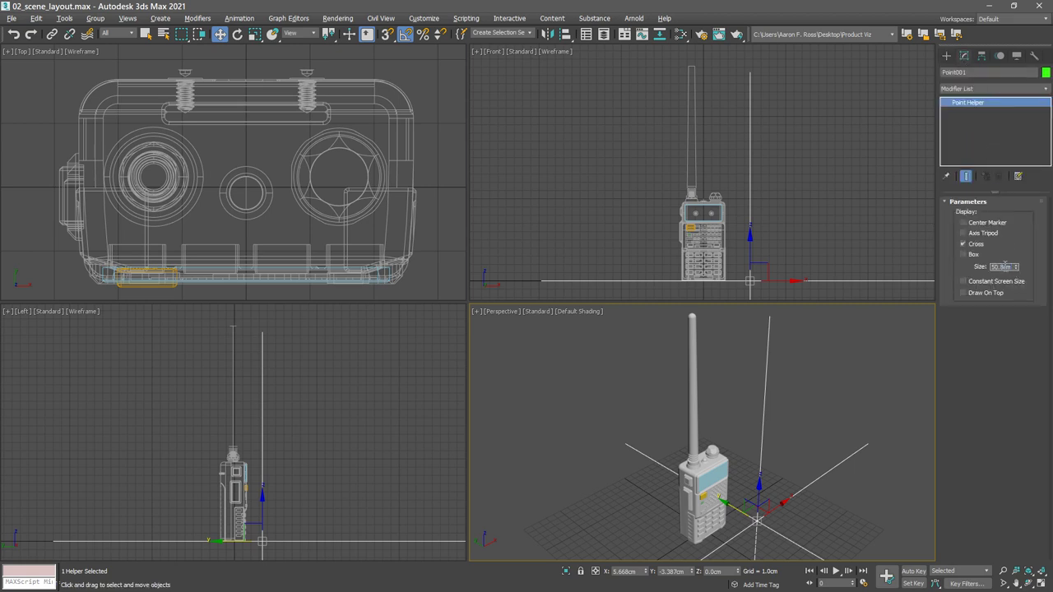
text(10)
key(Return)
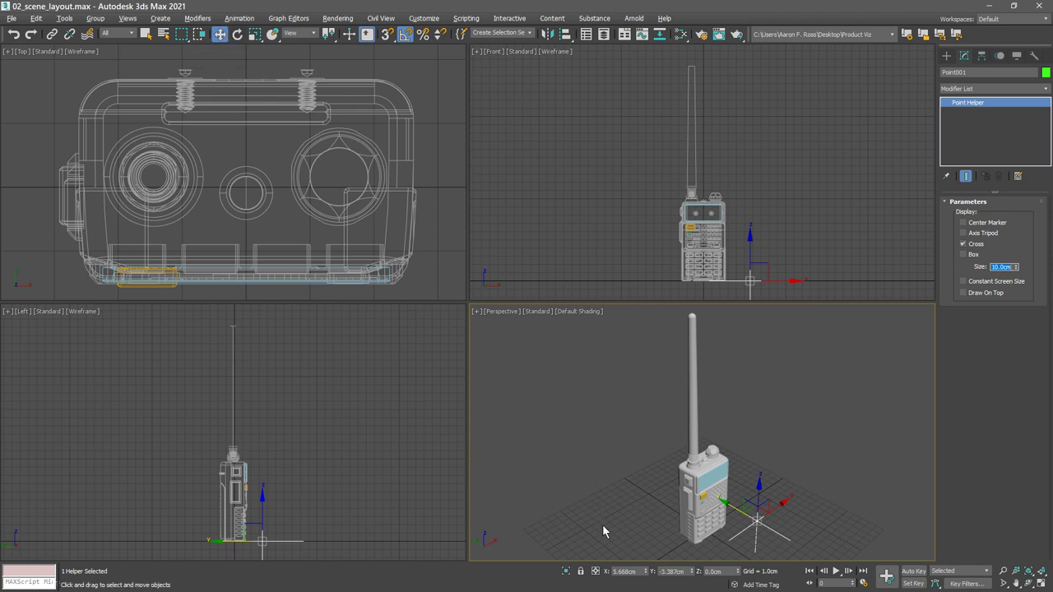
Position the point helper at the world origin by setting its X and Y coordinates to 0.
double_click(632, 571)
text(0)
key(Tab)
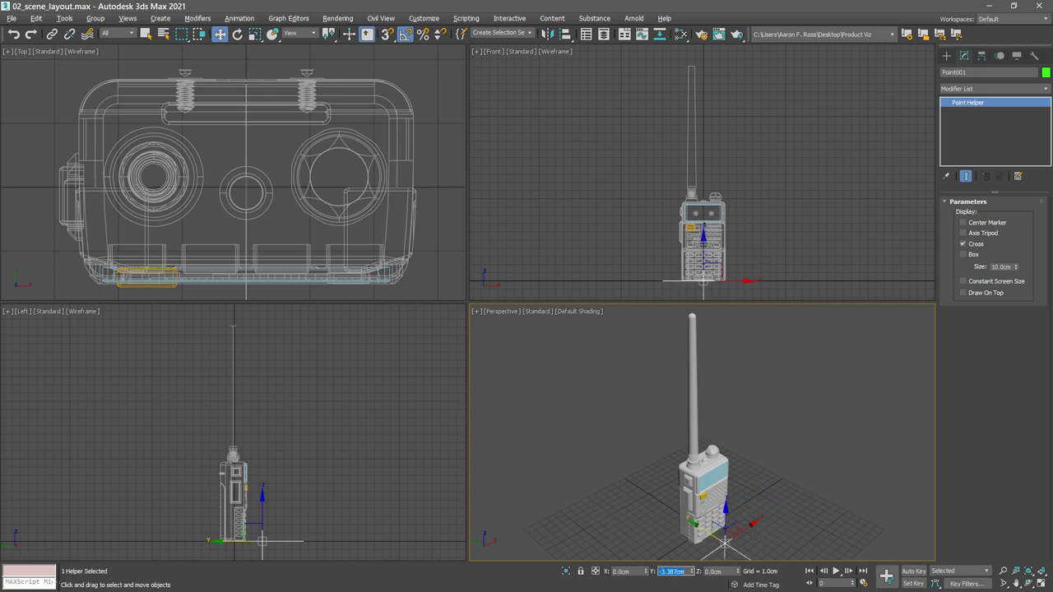
text(0)
key(Return)
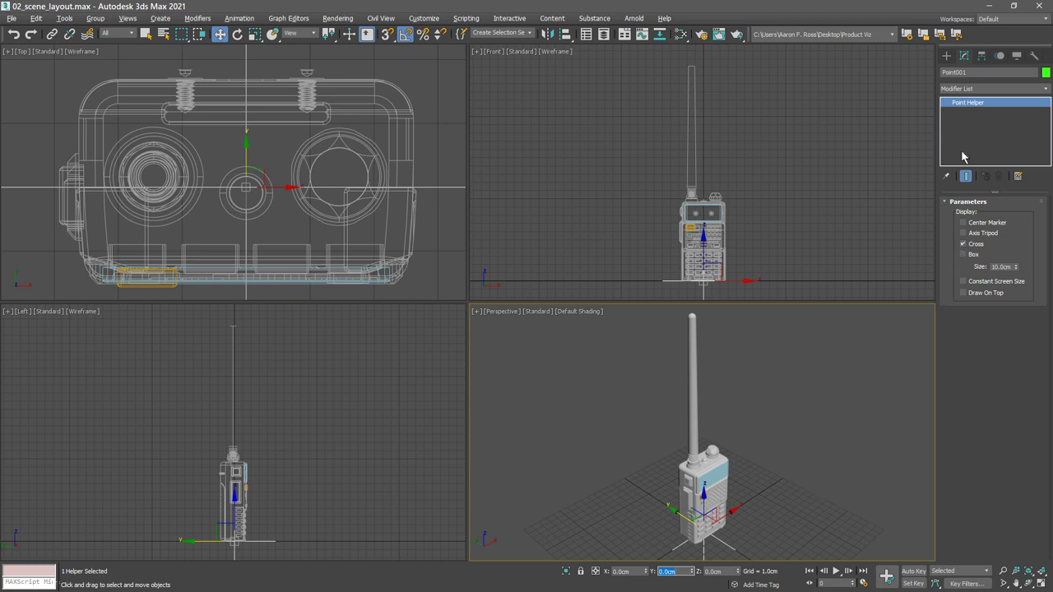
Rename the point helper "radio helper".
click(959, 73)
text(radio helper)
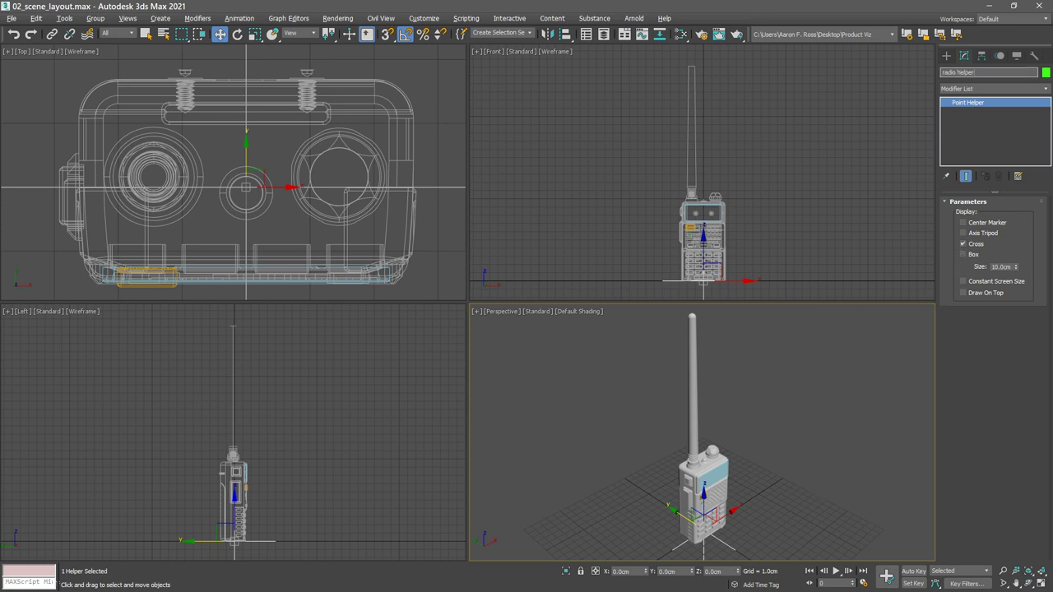
key(Return)
In the Scene Explorer, parent all objects from Antenna through button freq display to radio helper, collapse the hierarchy and clear the selection.
click(587, 38)
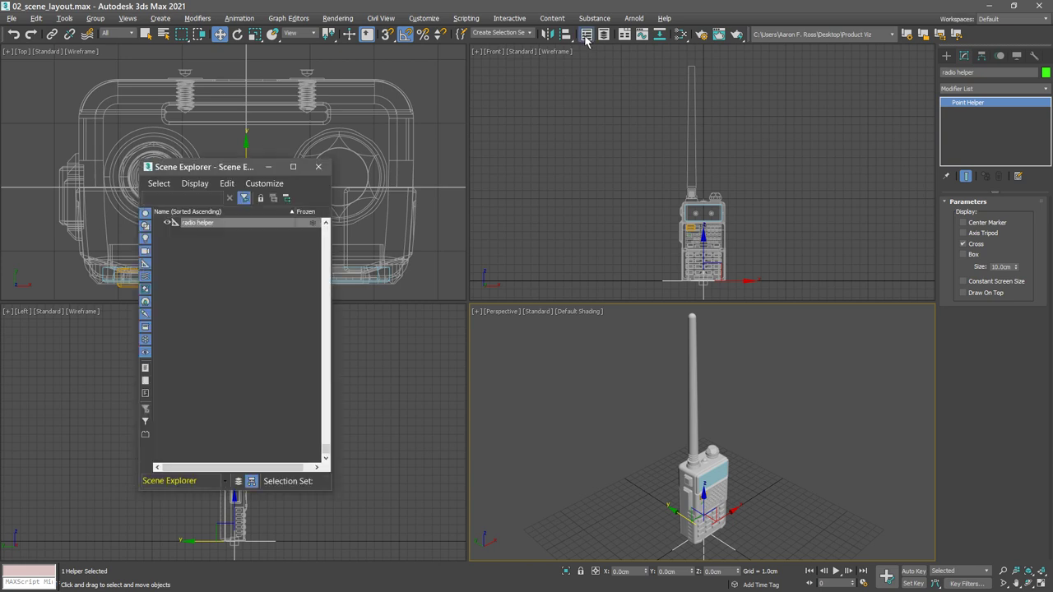
click(263, 254)
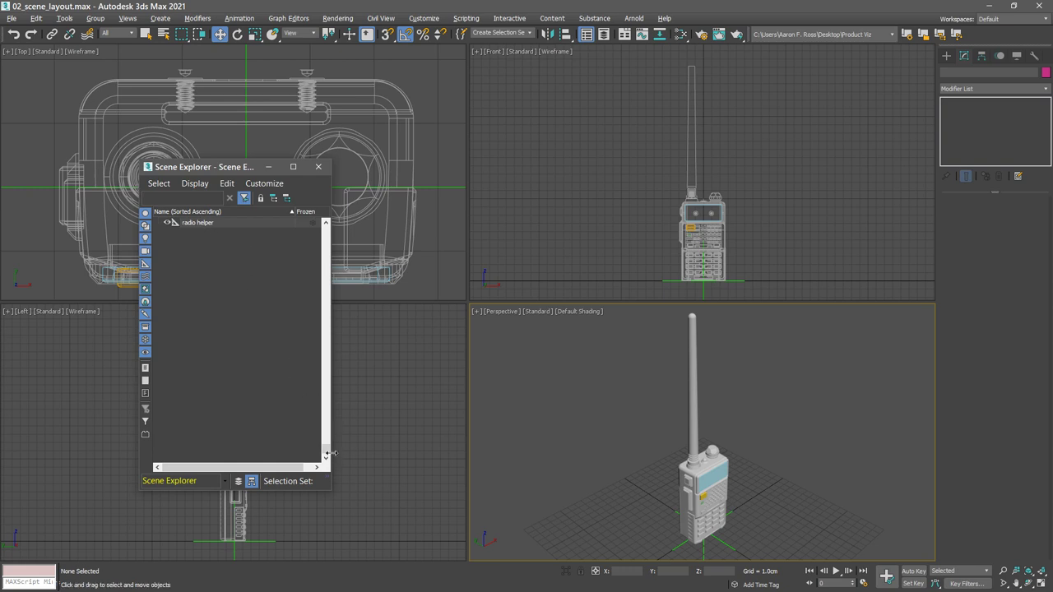
drag(327, 455, 327, 239)
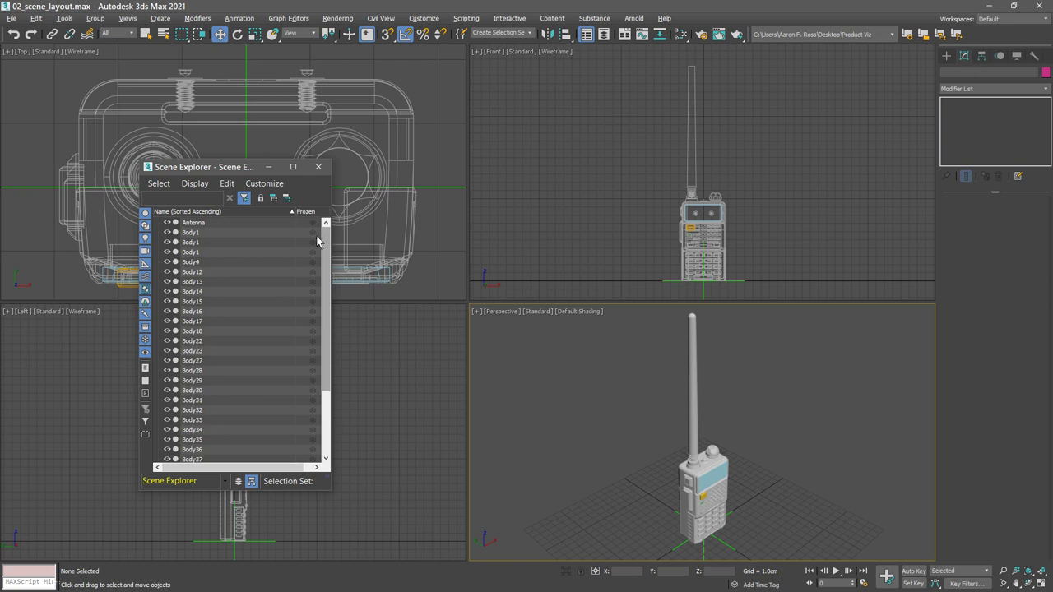
click(194, 223)
drag(326, 244, 327, 305)
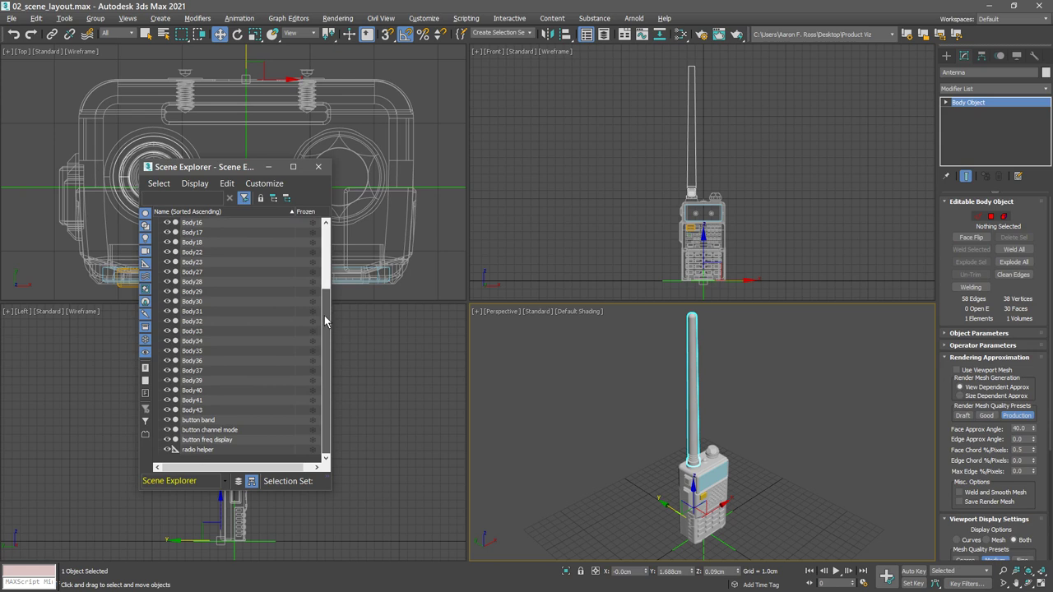
shift+click(218, 441)
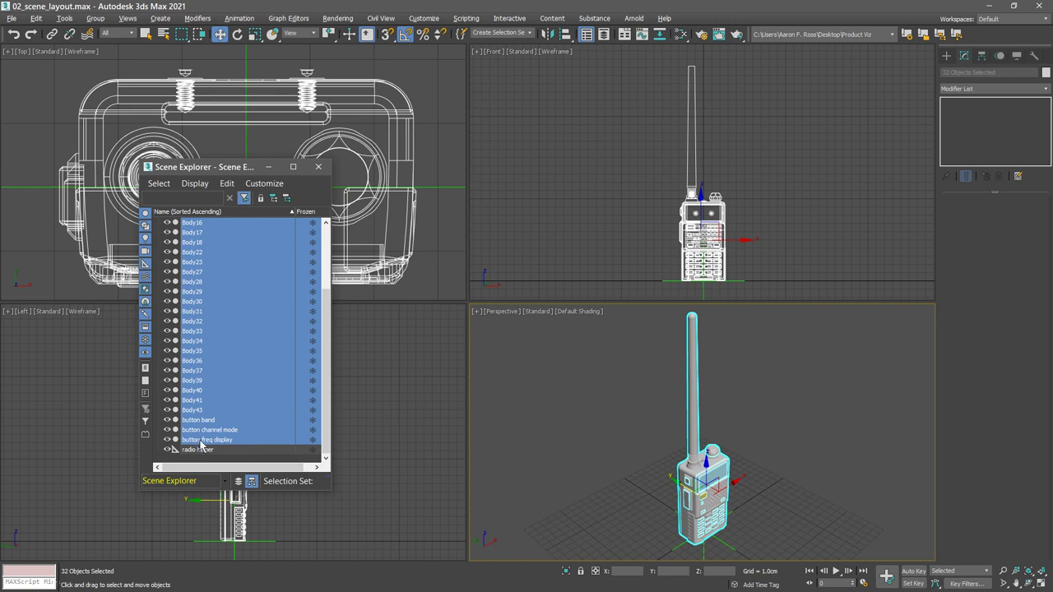
drag(197, 441, 207, 452)
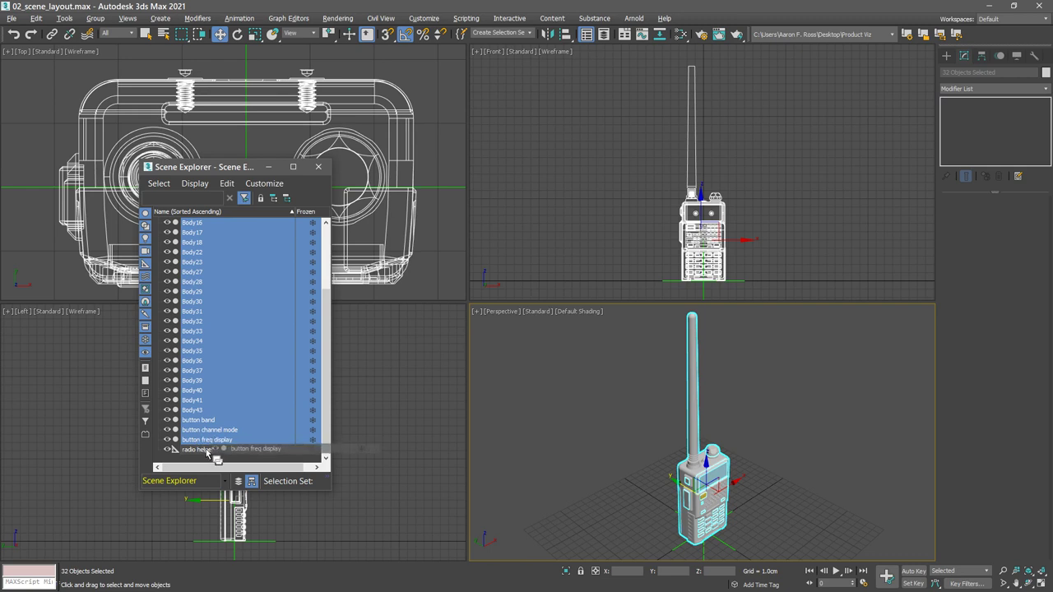
drag(206, 452, 207, 452)
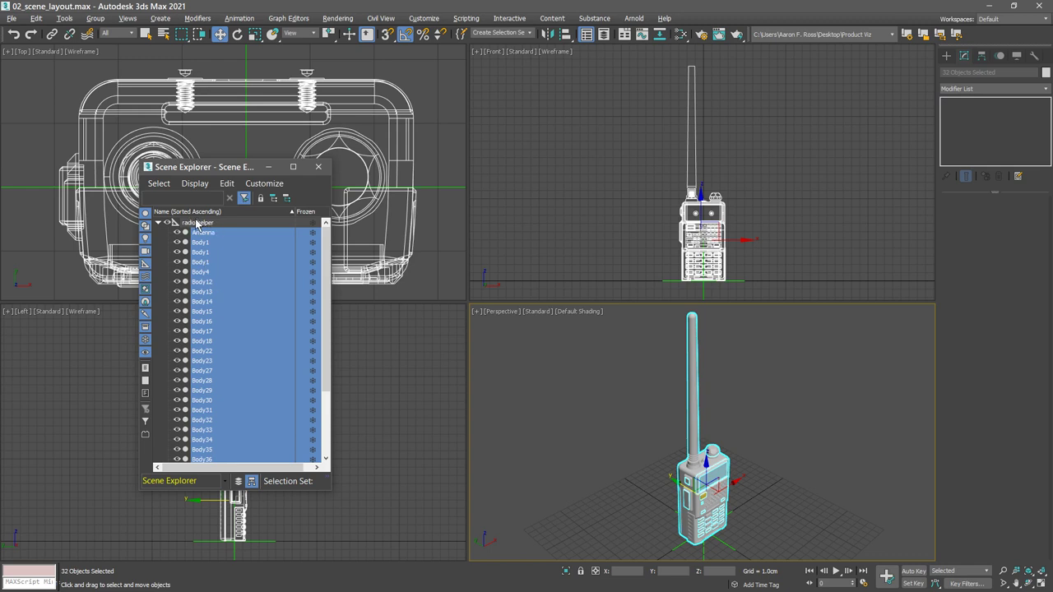
click(157, 223)
click(174, 261)
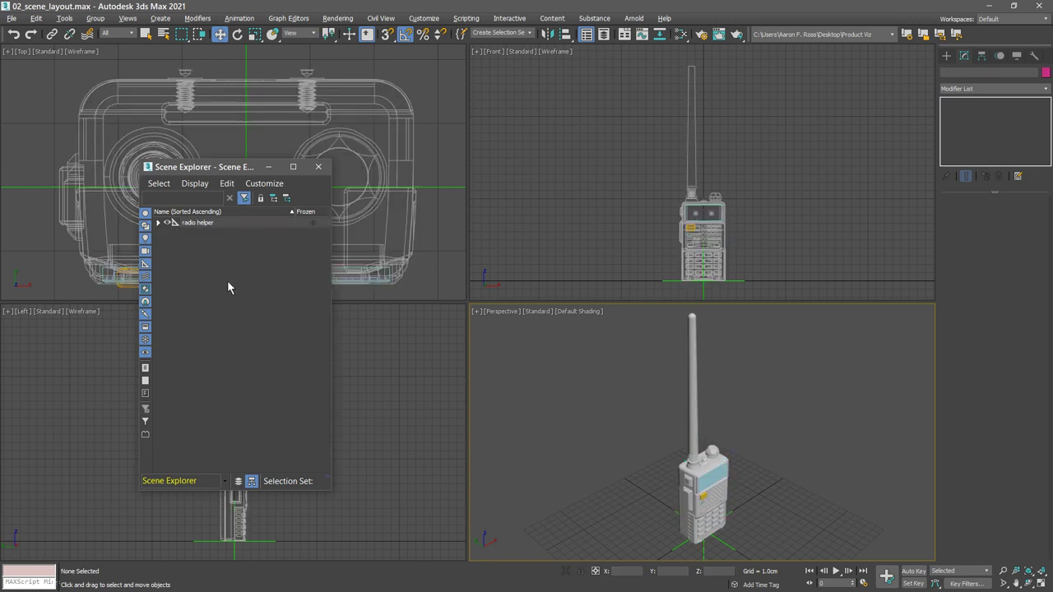
Test the parenting by moving radio helper along the Y axis, and undo the move.
click(677, 549)
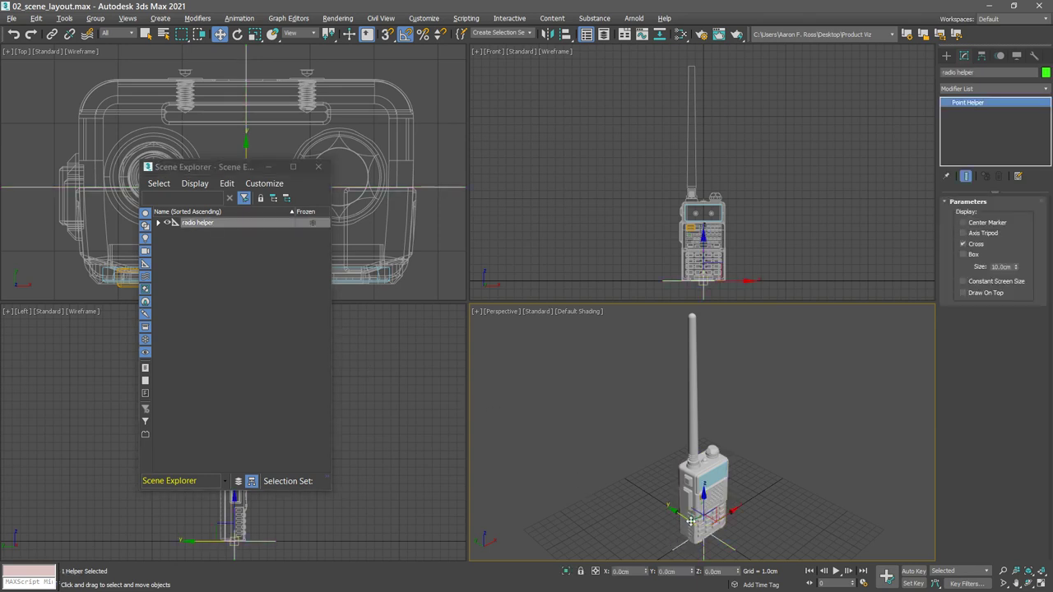
drag(673, 510, 694, 470)
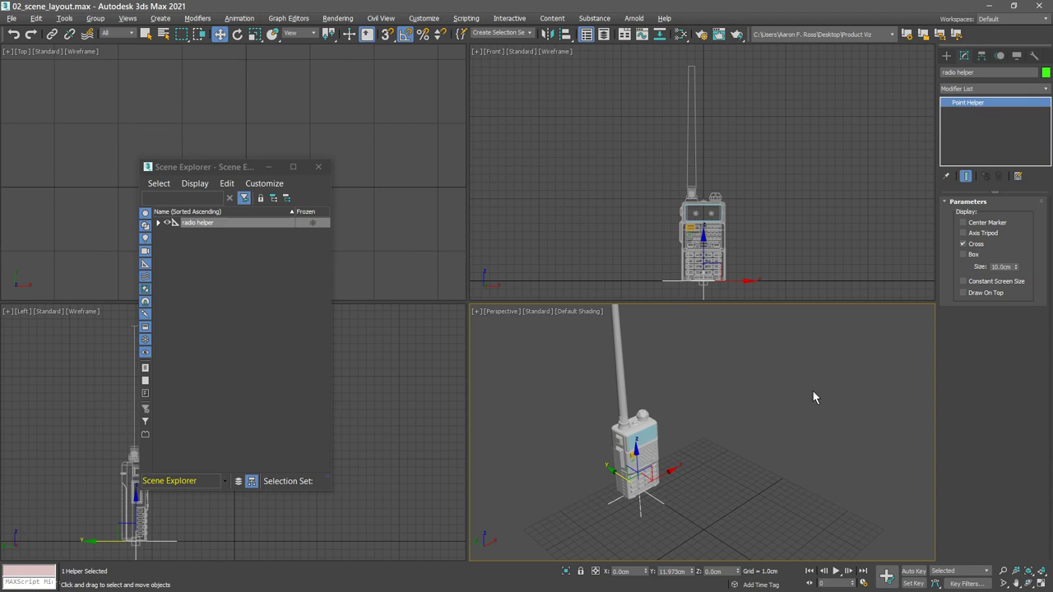
key(ctrl+z)
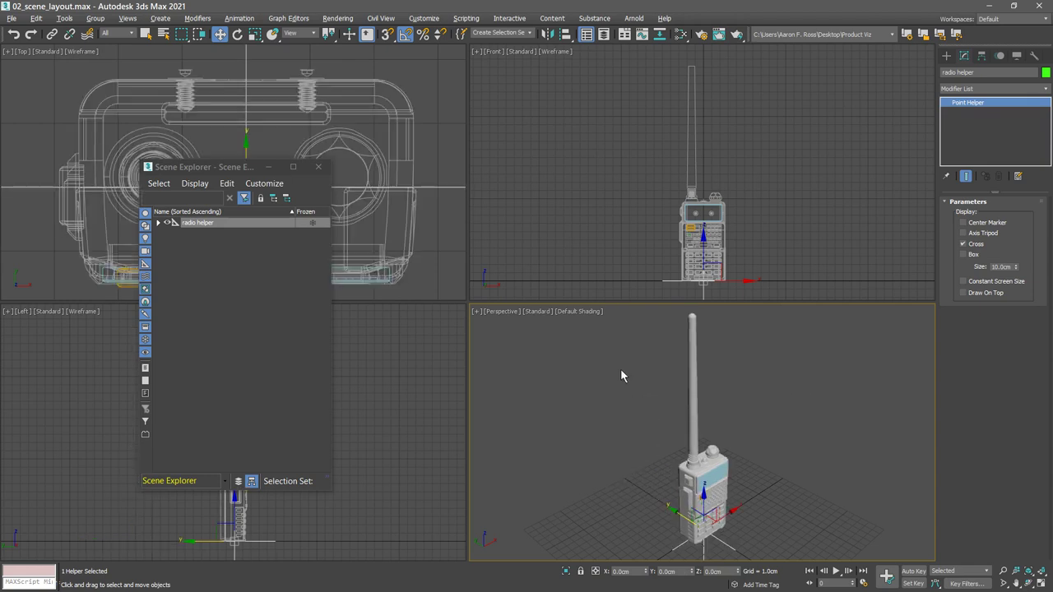
Close the Scene Explorer and rotate radio helper 15 degrees about the Z axis using angle snap.
click(318, 166)
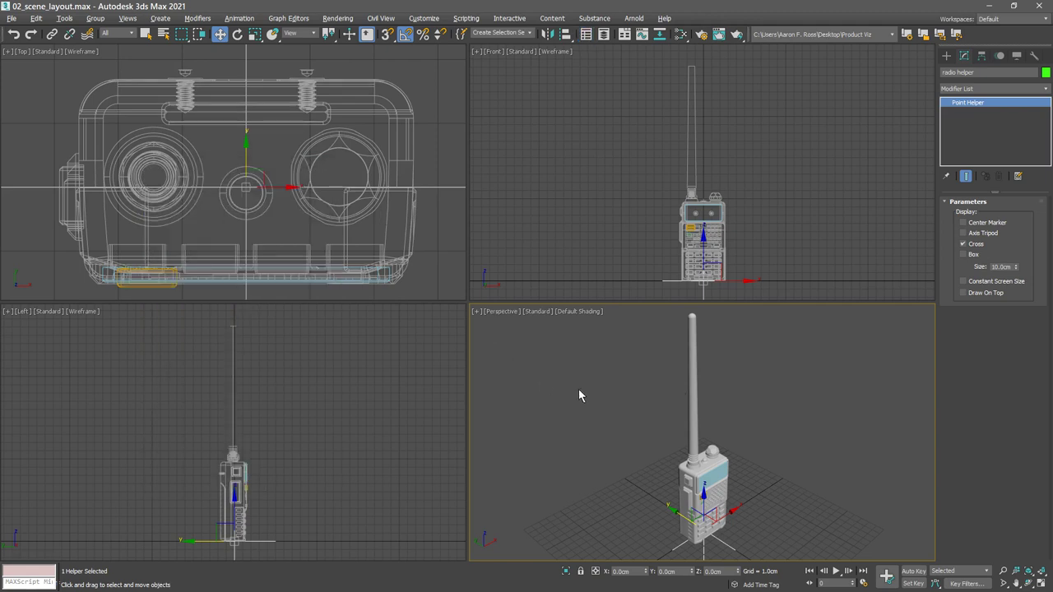
middle_drag(778, 410, 774, 385)
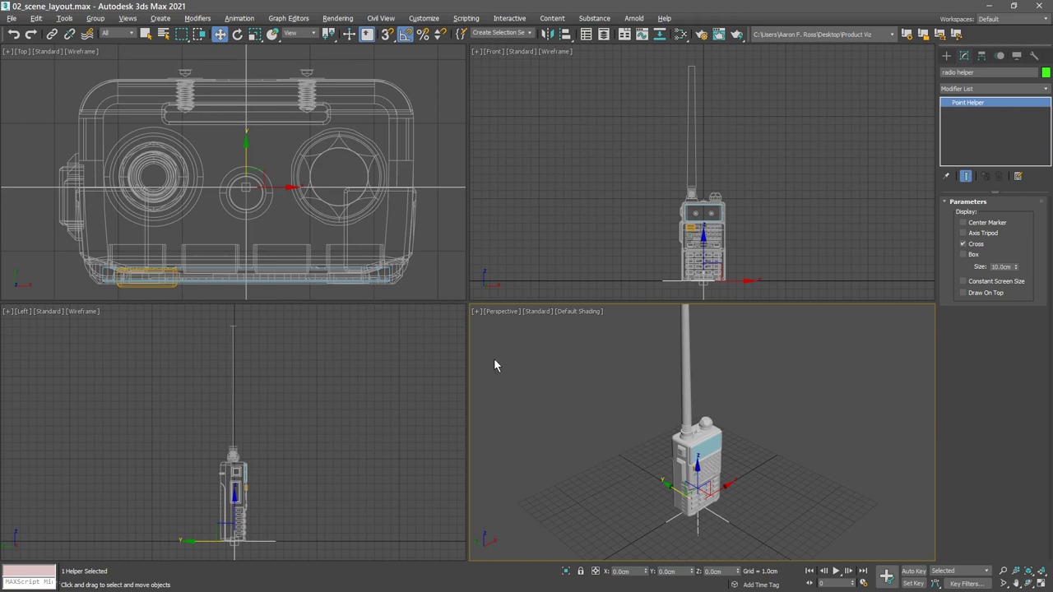
click(238, 34)
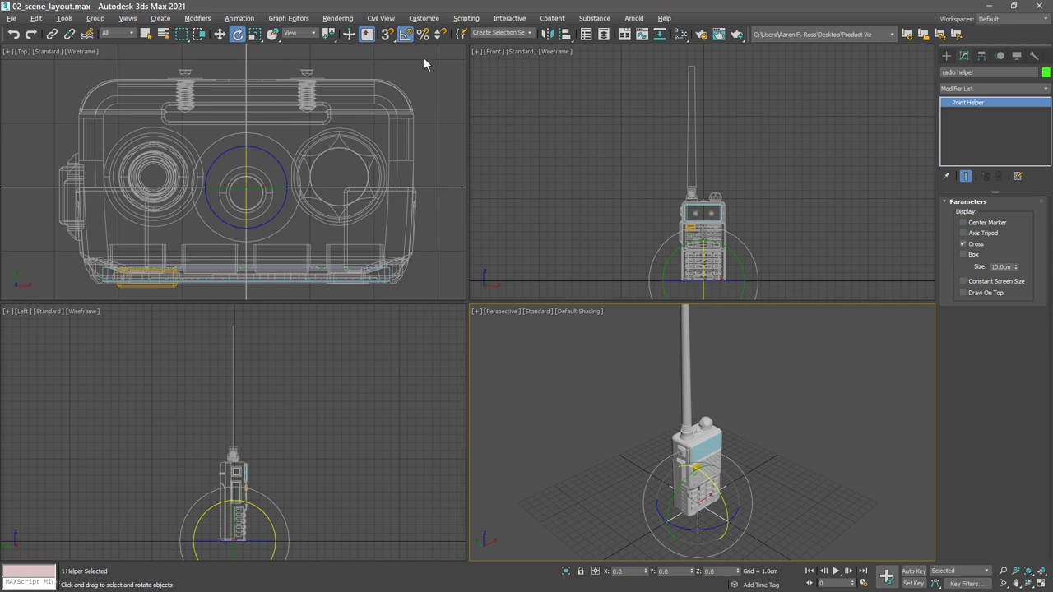
click(406, 35)
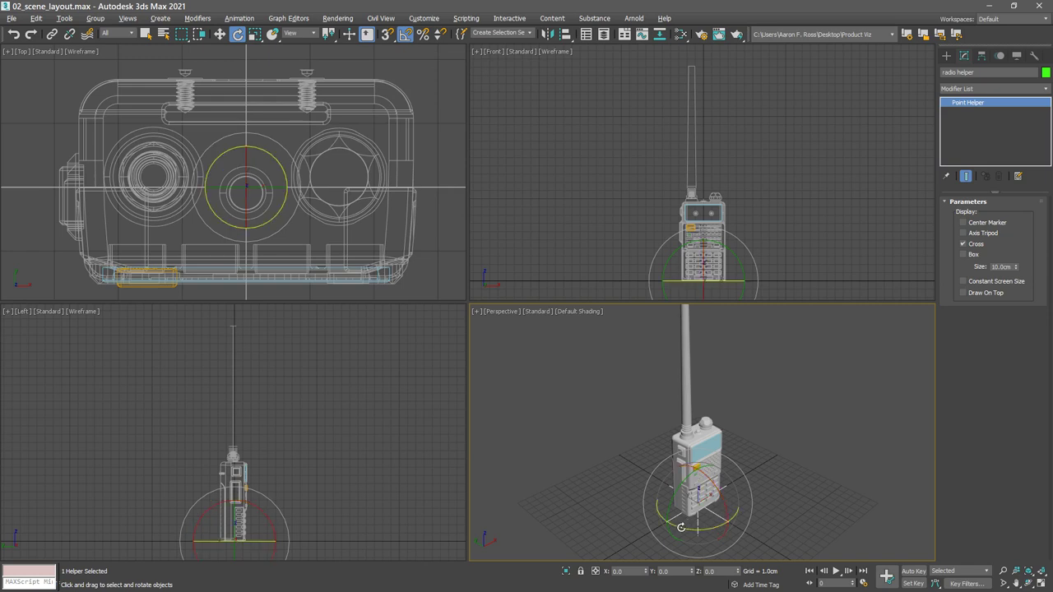
drag(682, 527, 691, 528)
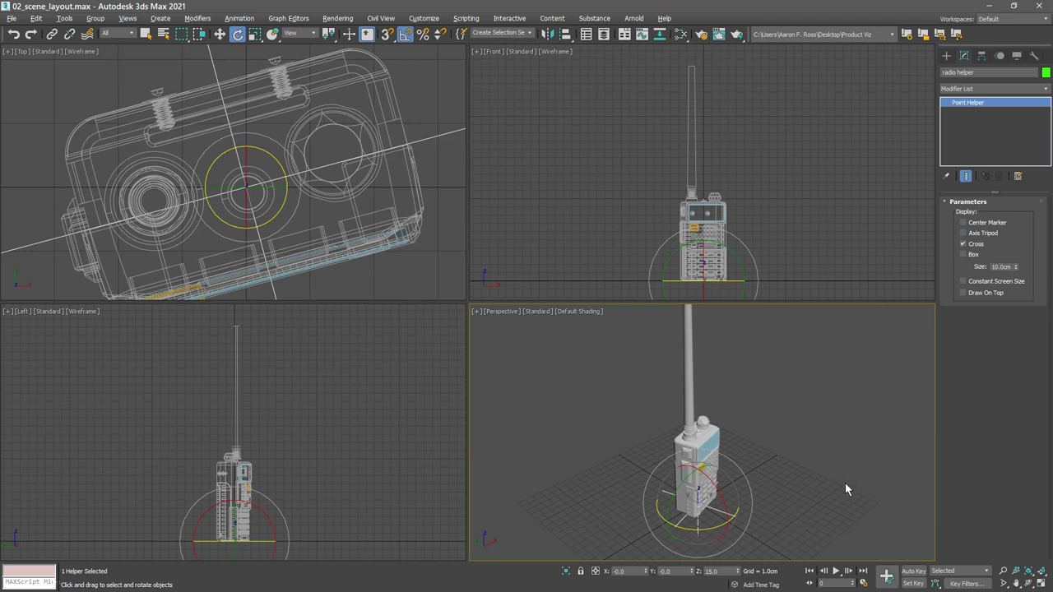
alt+middle_drag(845, 483, 799, 473)
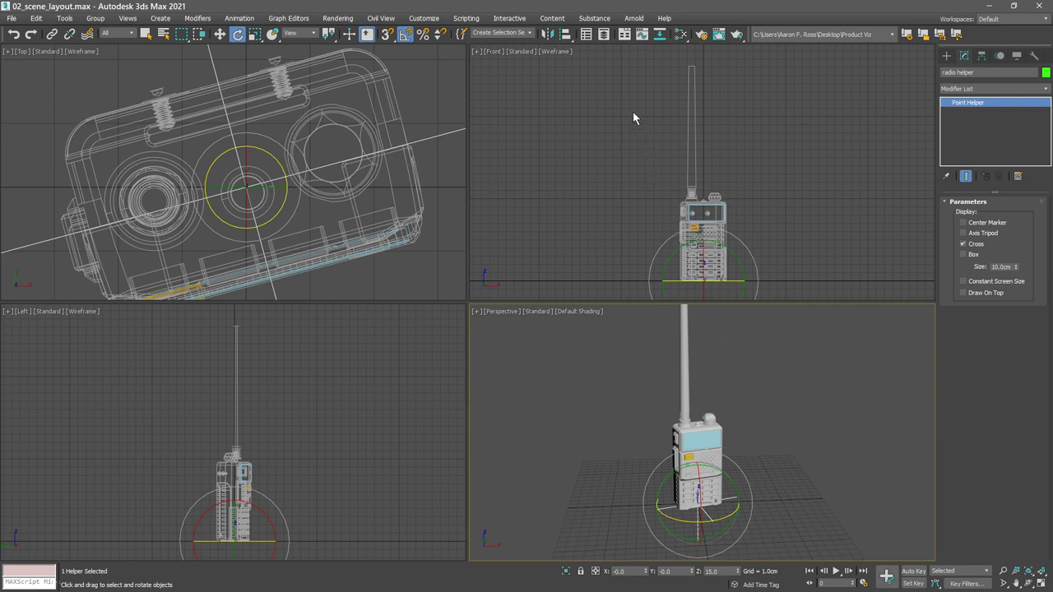
Open the Layer Explorer as an enlarged floating window and expand the HAM-Radio and HAM-Radio_Aaron v4 layers.
click(605, 34)
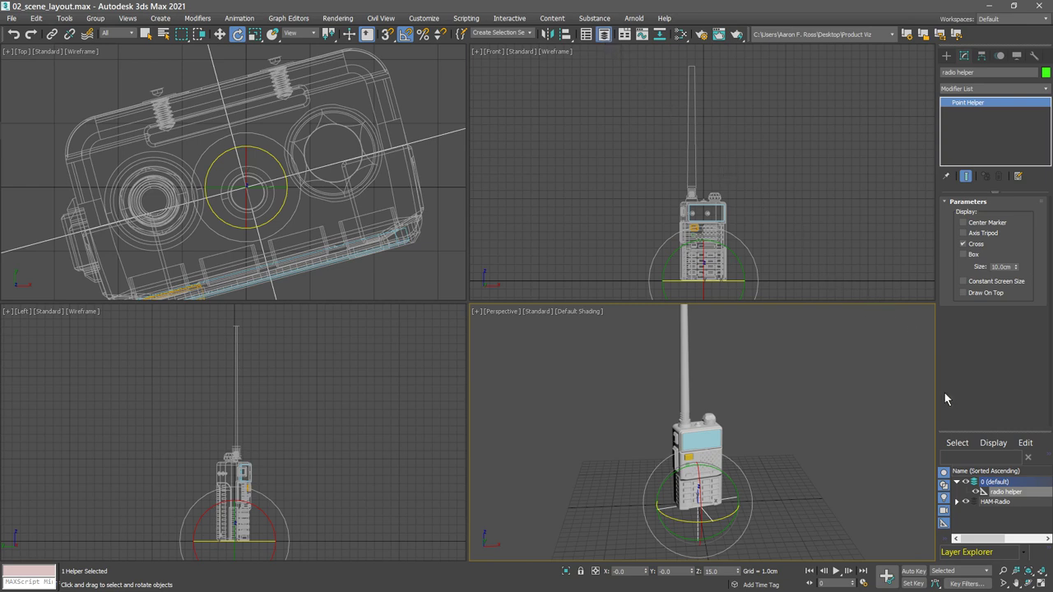
drag(957, 436, 593, 181)
drag(650, 304, 804, 467)
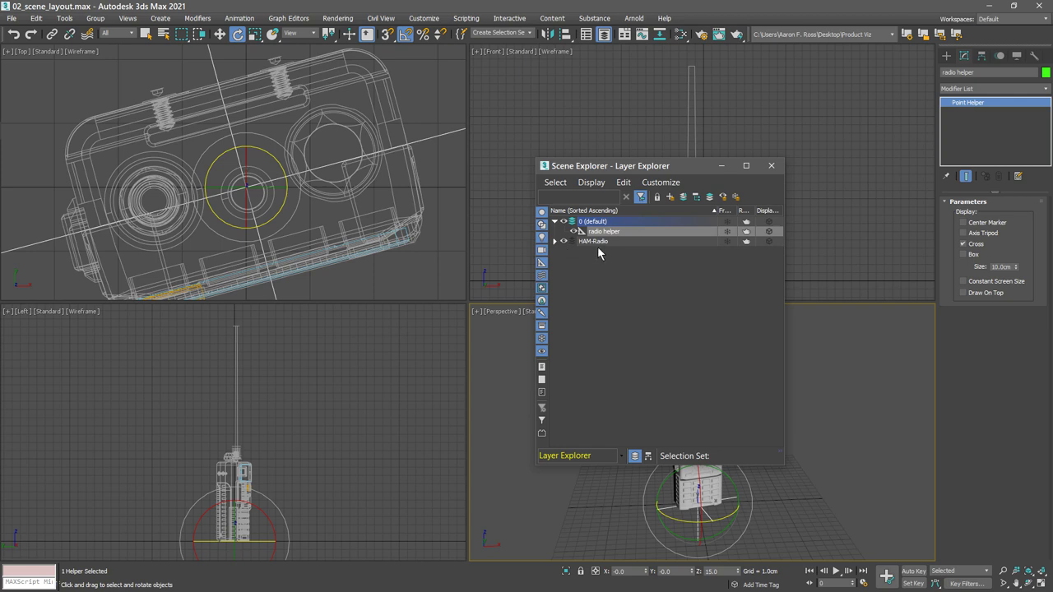
click(555, 242)
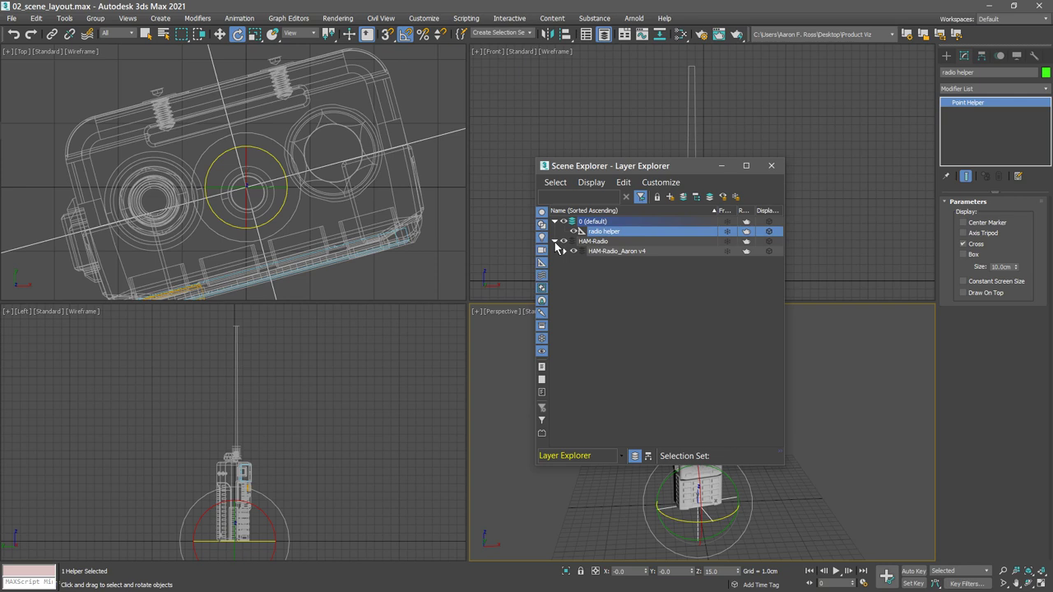
click(564, 251)
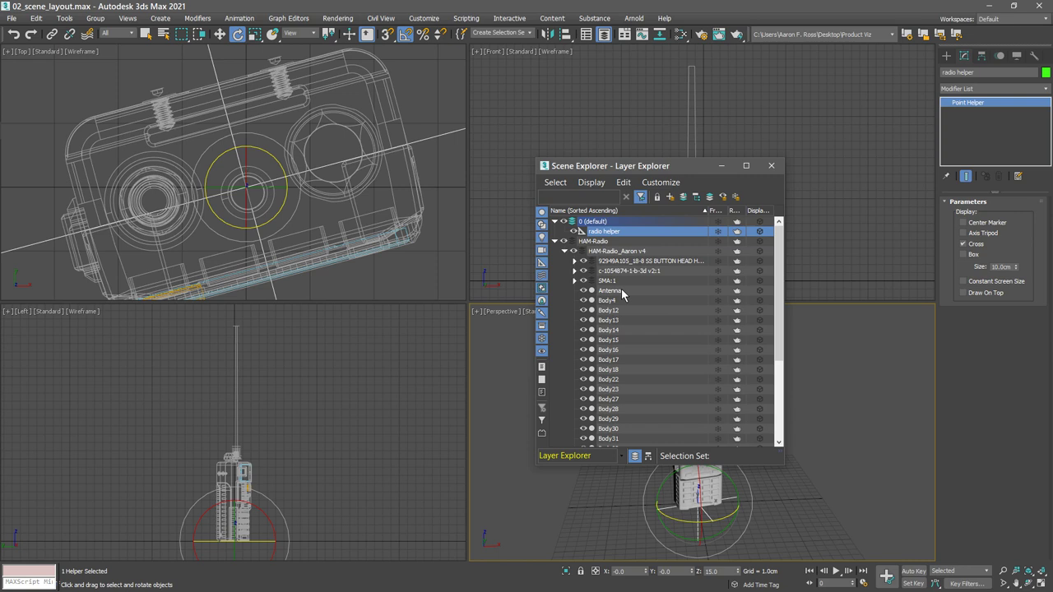
Select all child nodes of the HAM-Radio layer and move them into a newly created layer.
click(598, 242)
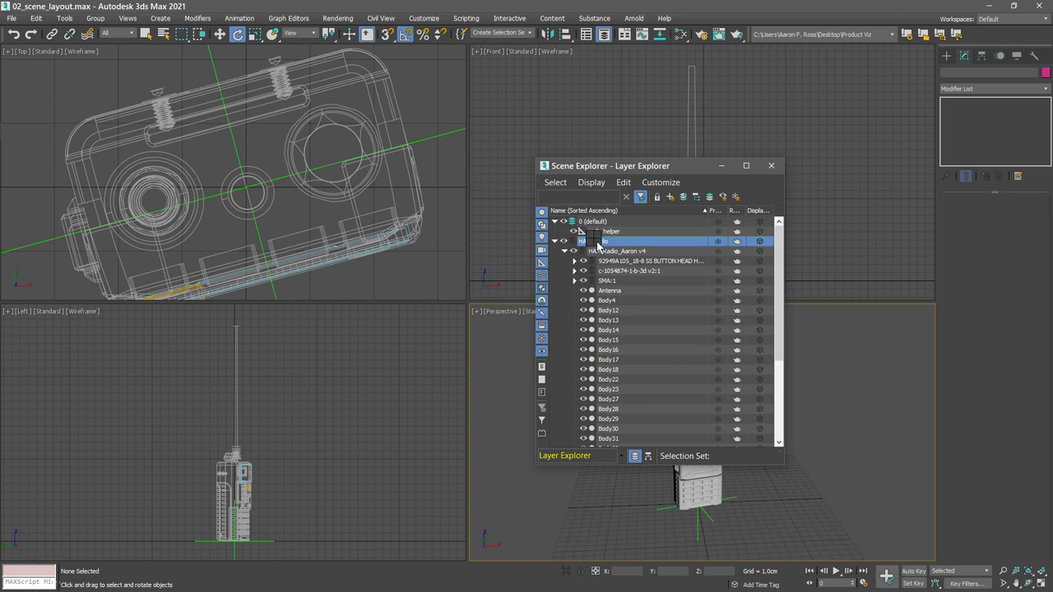
right_click(598, 246)
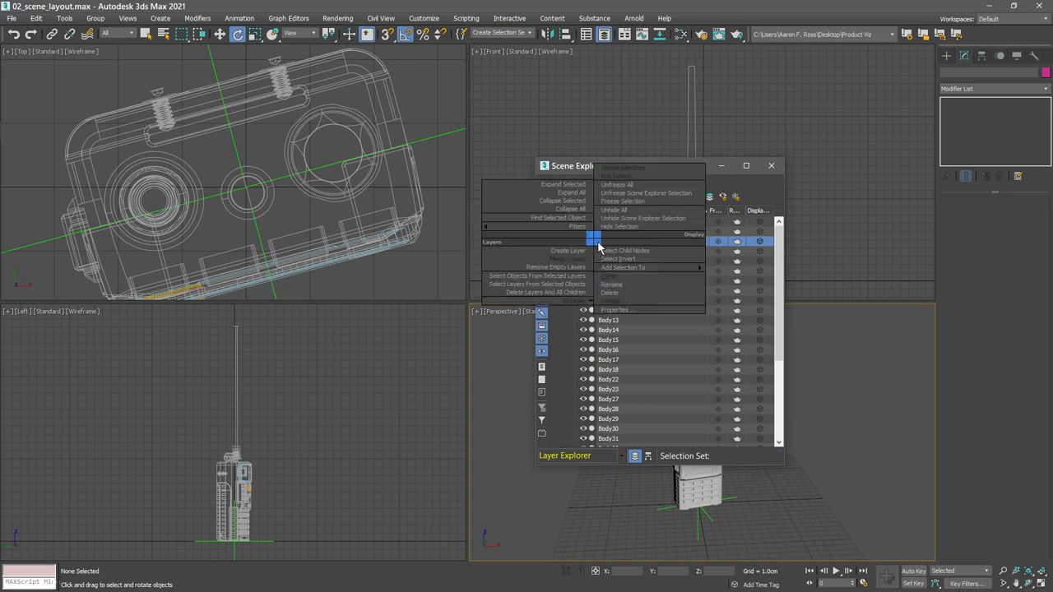
click(654, 251)
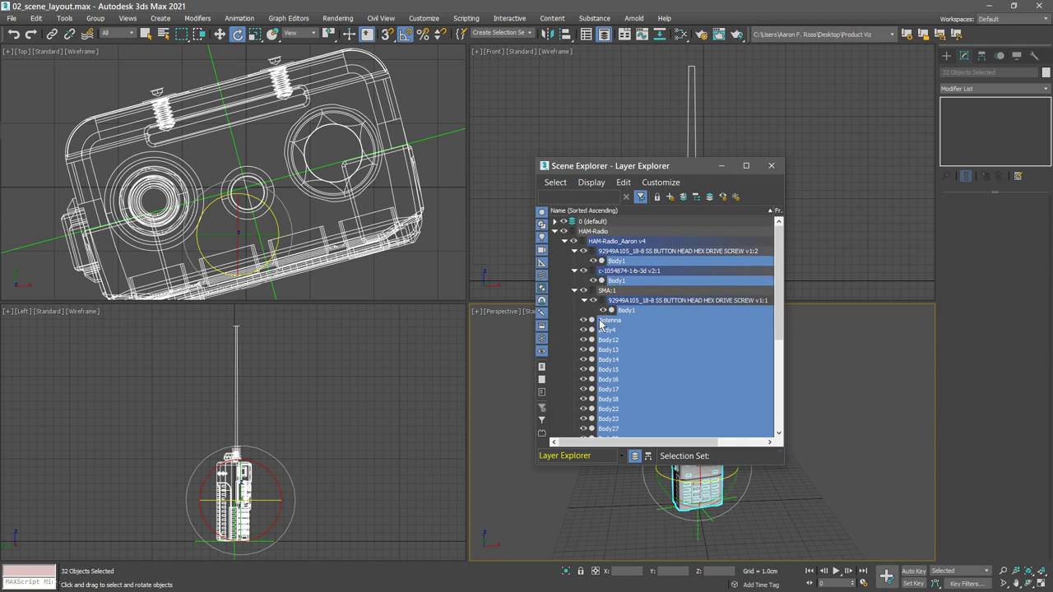
mouse_move(779, 261)
mouse_down()
mouse_move(791, 336)
mouse_move(788, 248)
mouse_up()
click(671, 203)
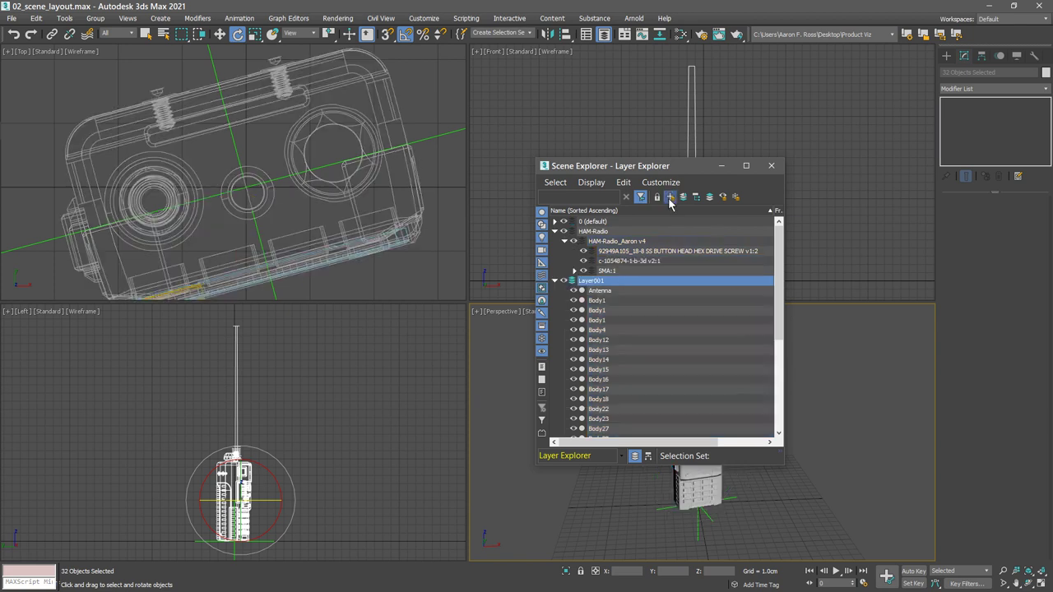
Rename the new layer "radio".
click(599, 281)
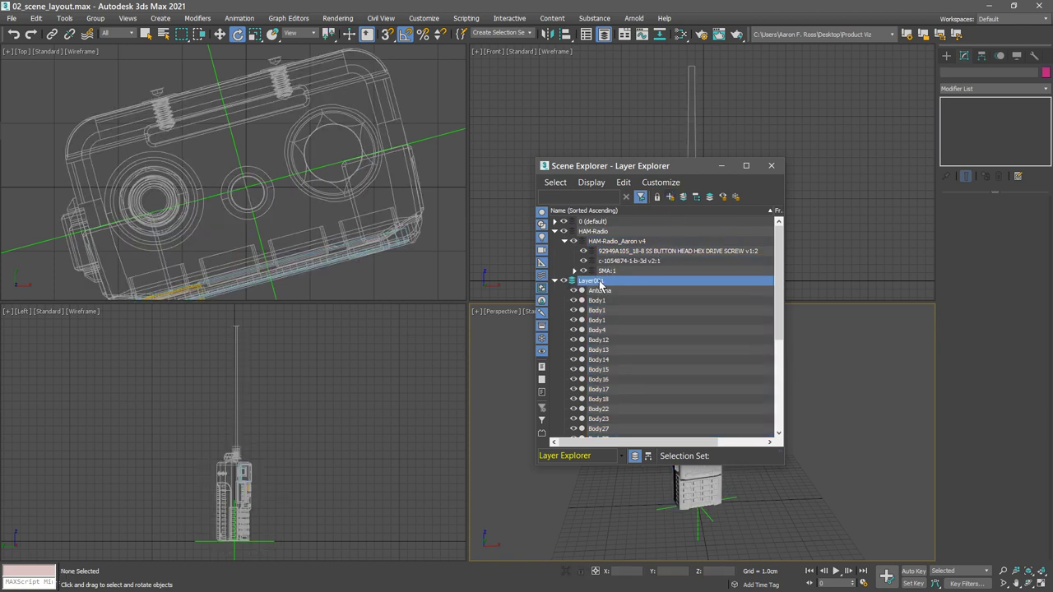
text(radio)
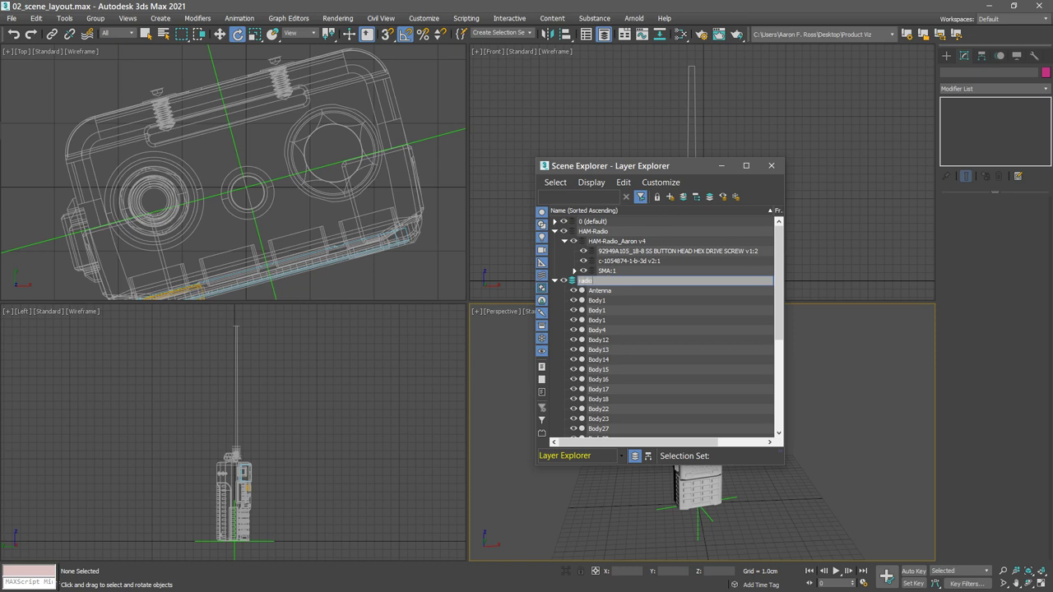
key(Return)
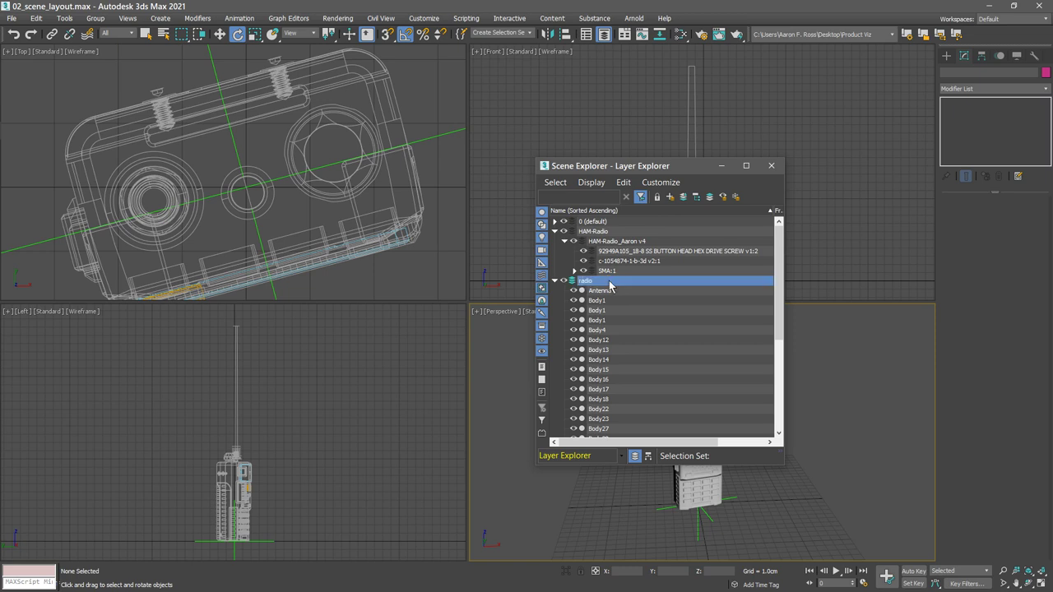
Make 0 (default) the active layer and delete the emptied HAM-Radio layer, its sublayers and the leftover button head screw layer.
click(573, 222)
click(598, 233)
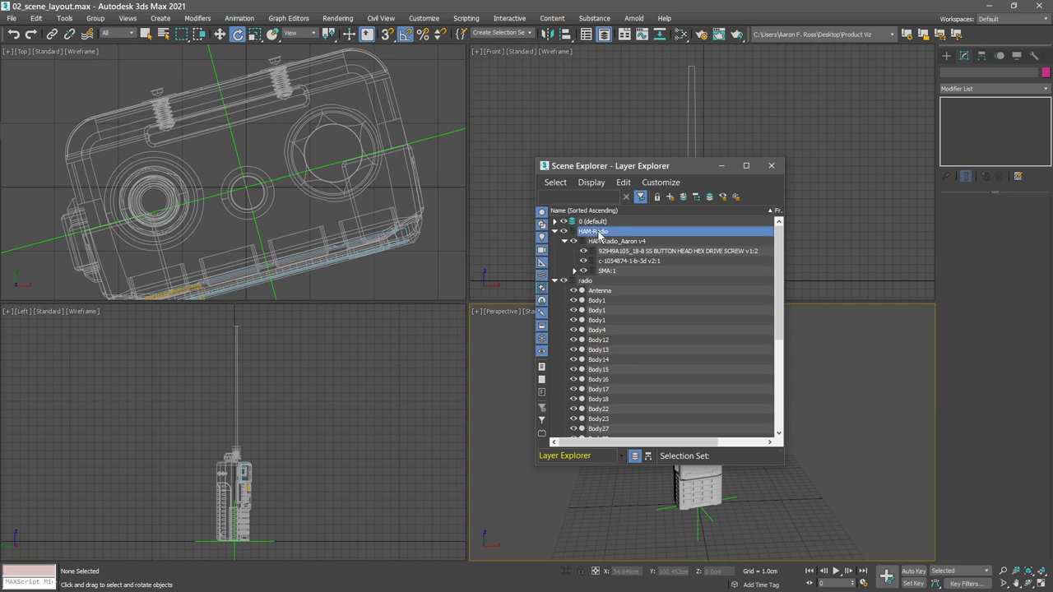
shift+click(608, 272)
right_click(598, 233)
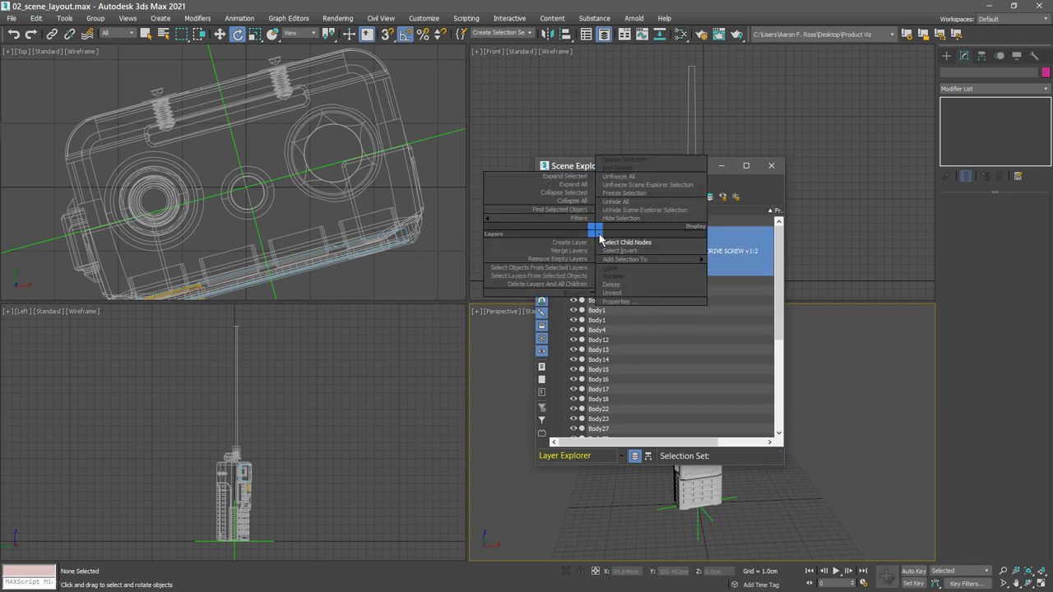
click(613, 284)
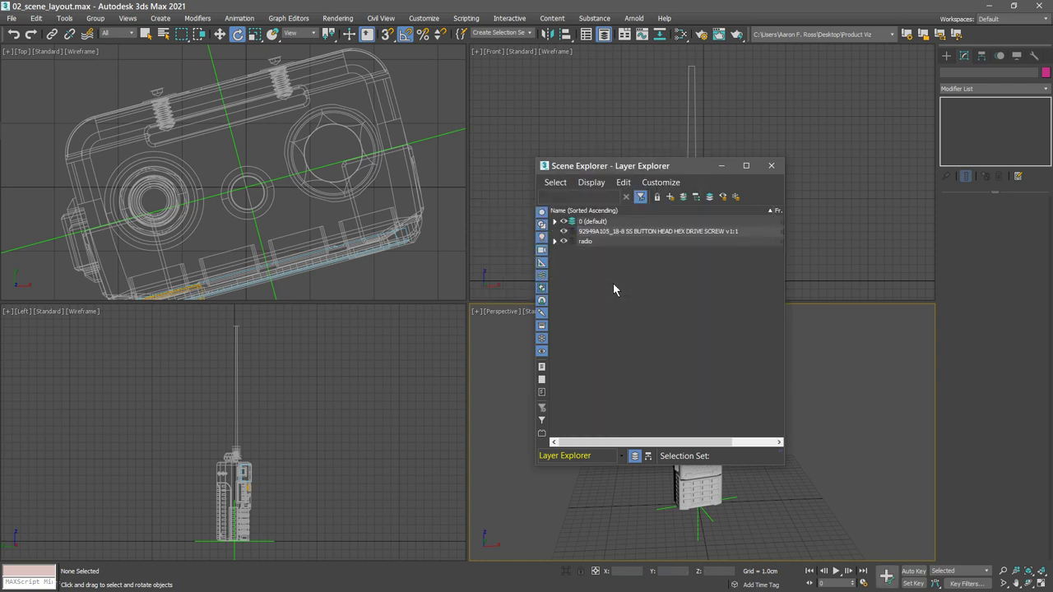
click(599, 233)
right_click(601, 237)
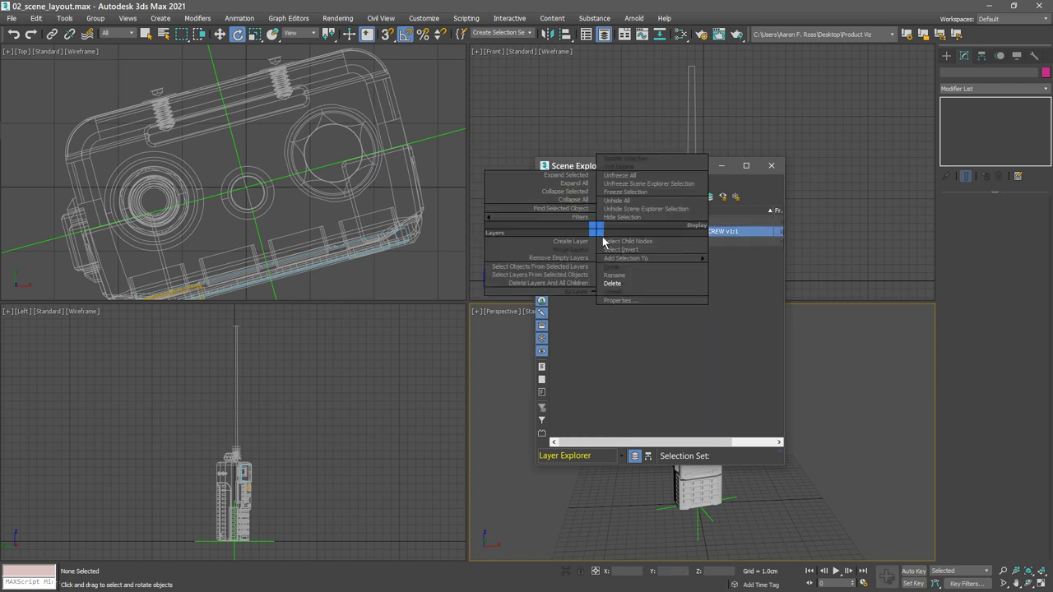
click(615, 281)
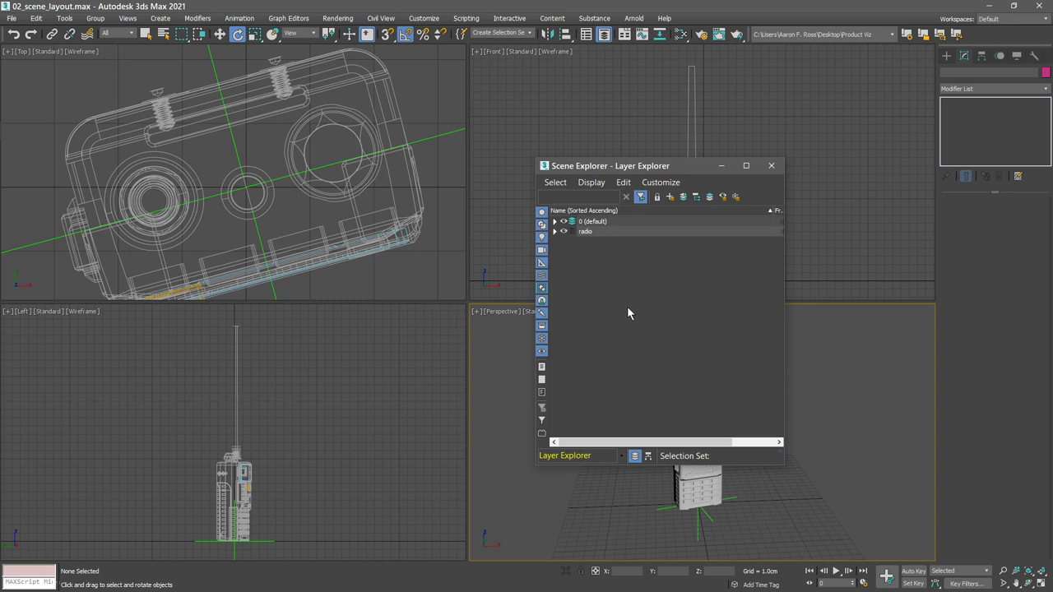
Expand the 0 (default) and radio layers and move the Layer Explorer clear of the radio in the perspective view.
click(554, 222)
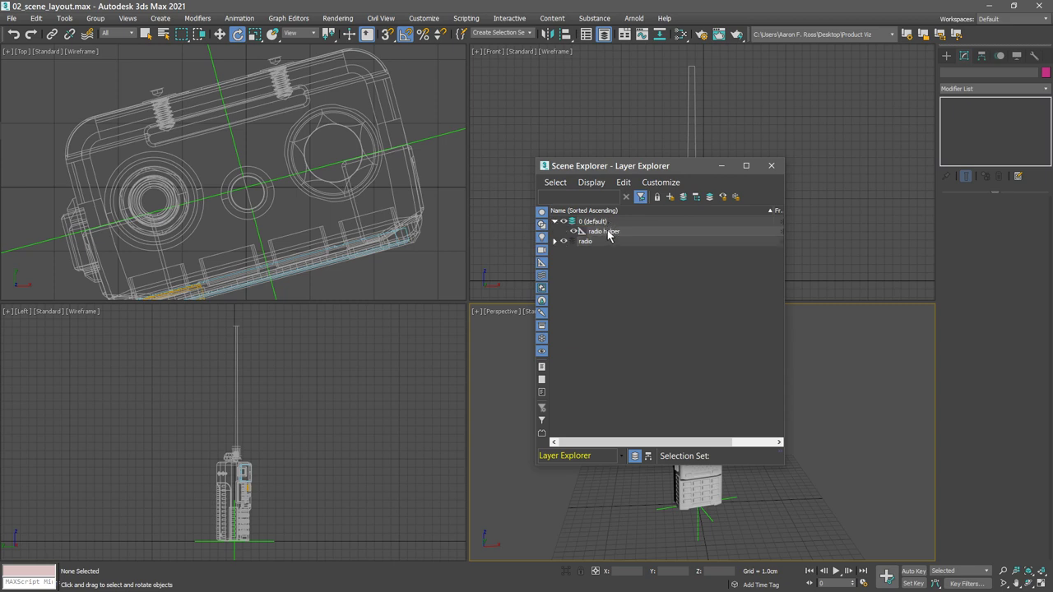
click(555, 241)
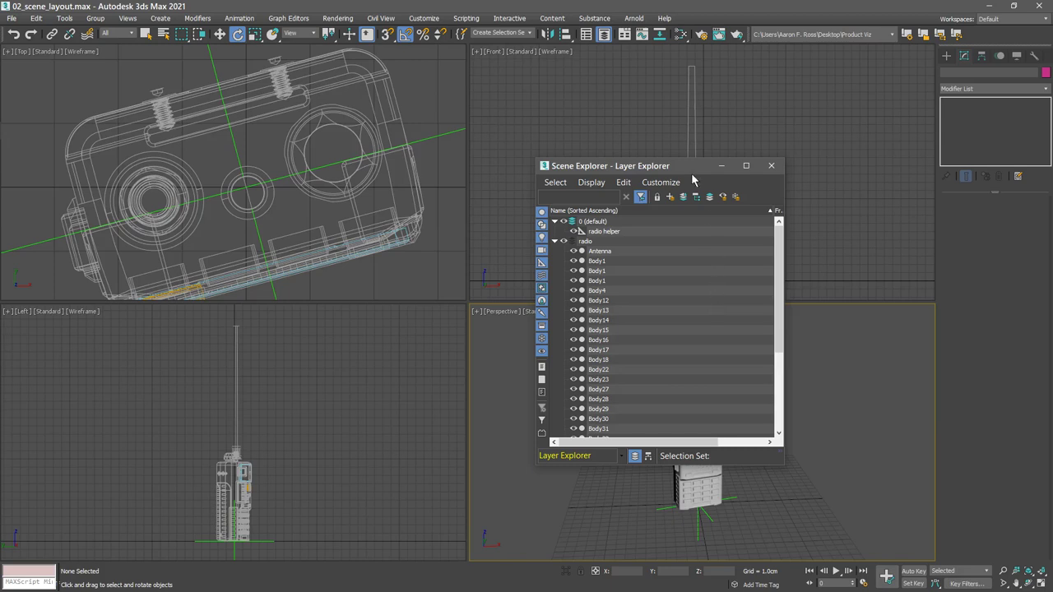
drag(690, 166, 590, 171)
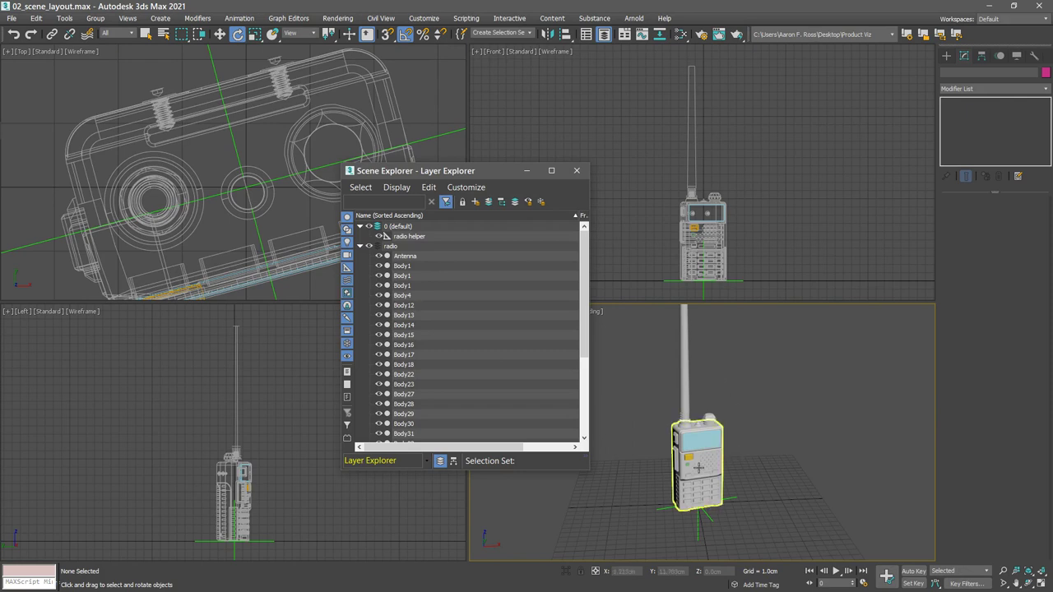
Select all 16 keypad buttons on the radio's front, row by row from the upper row down, each row left to right.
click(685, 484)
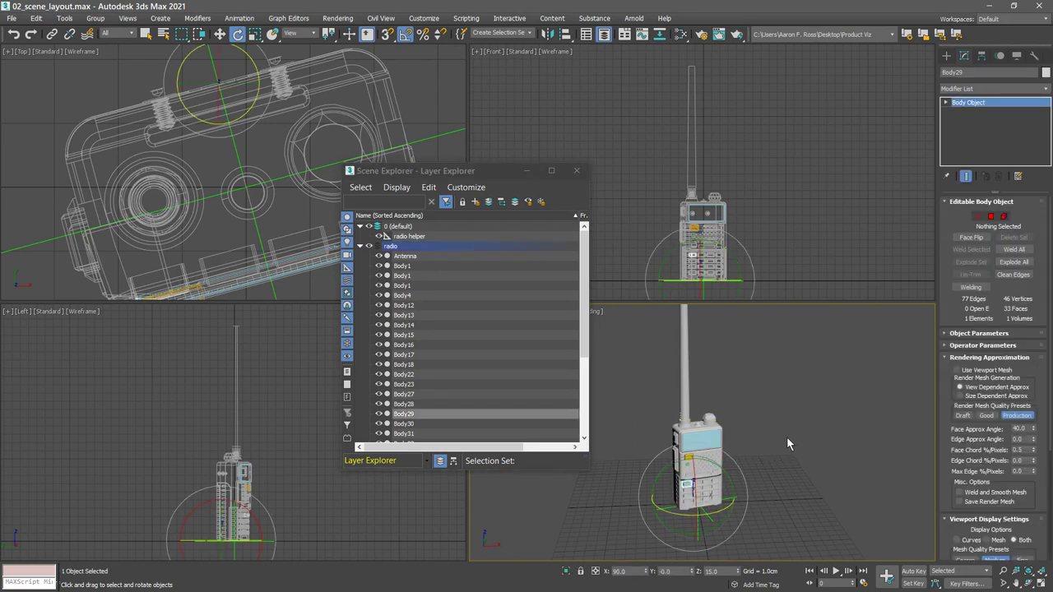
key(z)
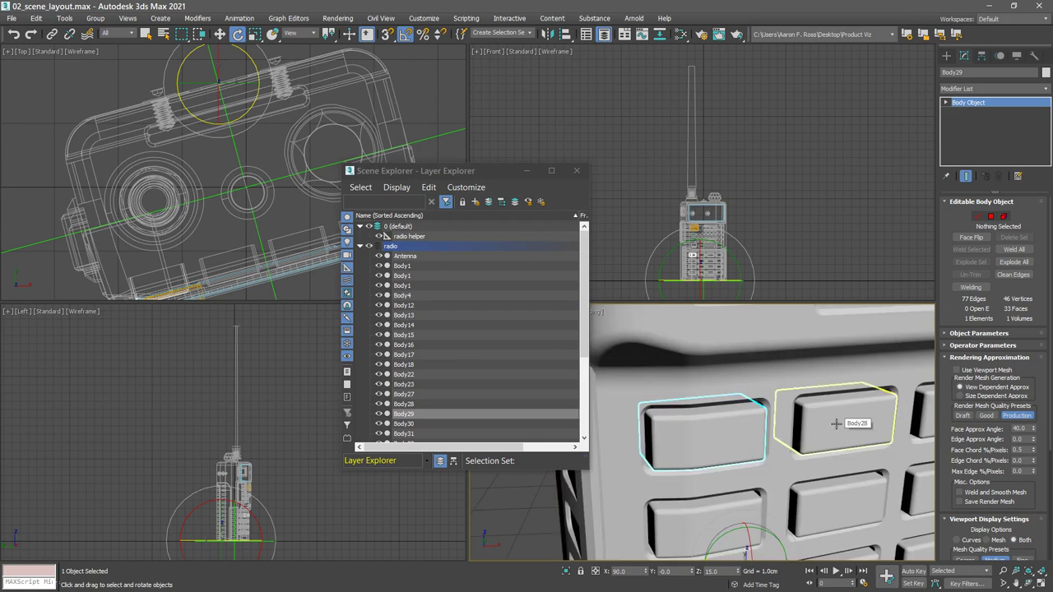
scroll(836, 424, down, 6)
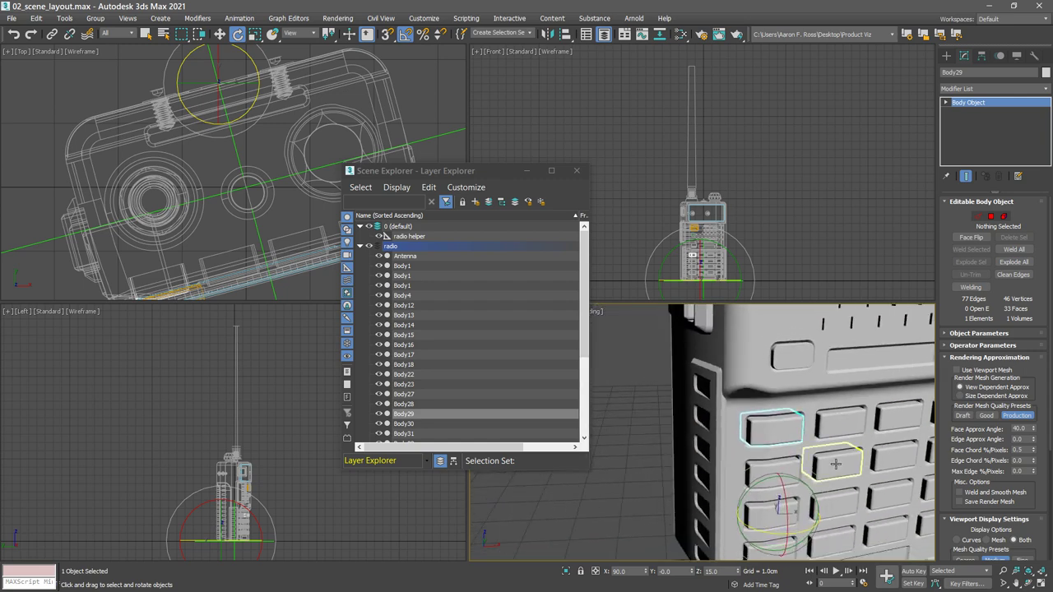
alt+middle_drag(836, 464, 740, 387)
ctrl+click(638, 384)
ctrl+click(771, 372)
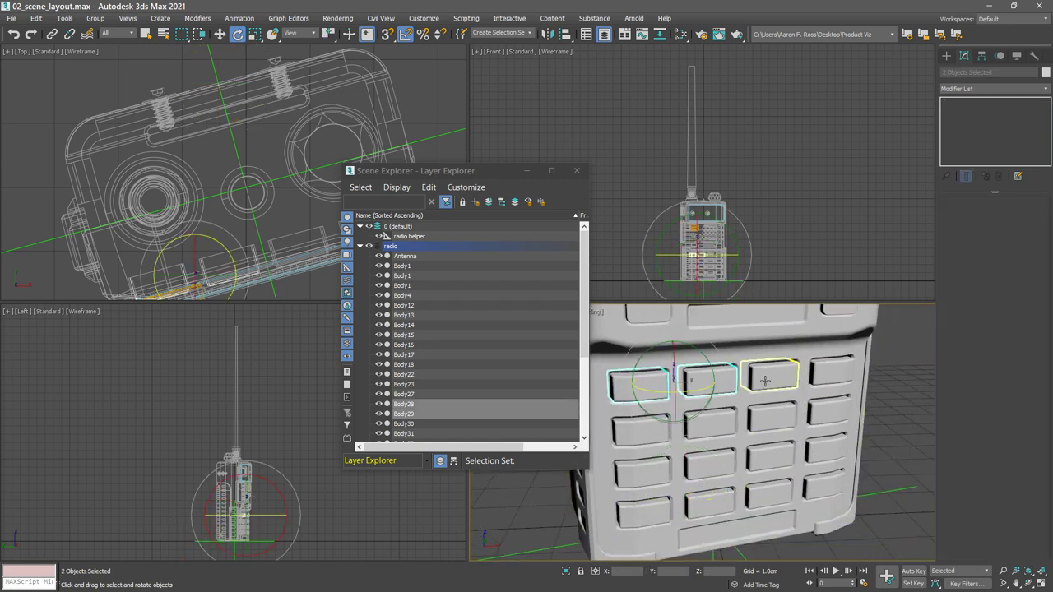
ctrl+click(819, 375)
ctrl+click(640, 428)
ctrl+click(709, 422)
ctrl+click(771, 416)
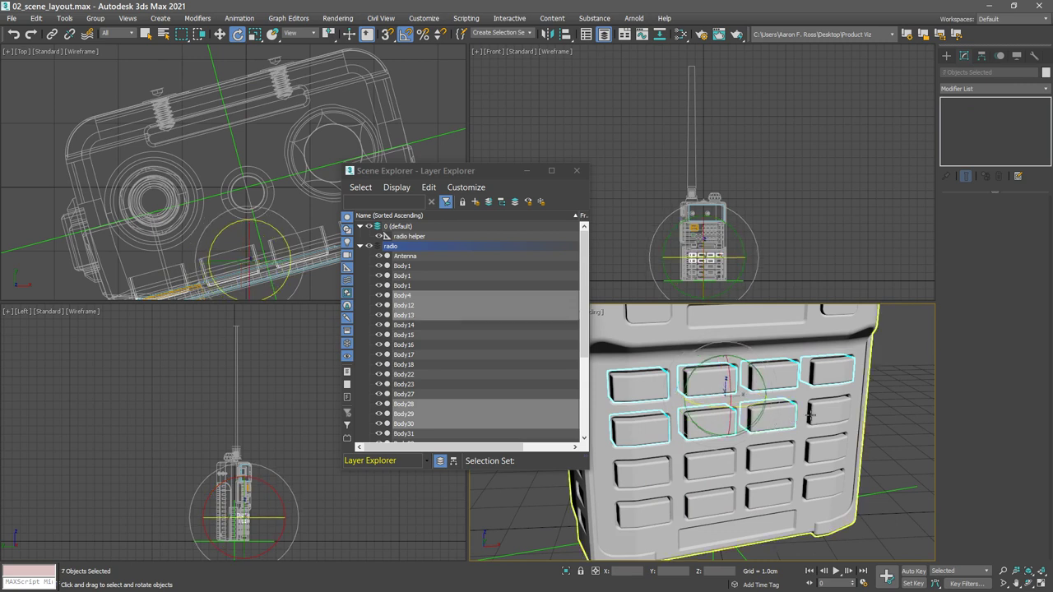
ctrl+click(815, 411)
ctrl+click(641, 469)
ctrl+click(709, 462)
ctrl+click(770, 453)
ctrl+click(825, 447)
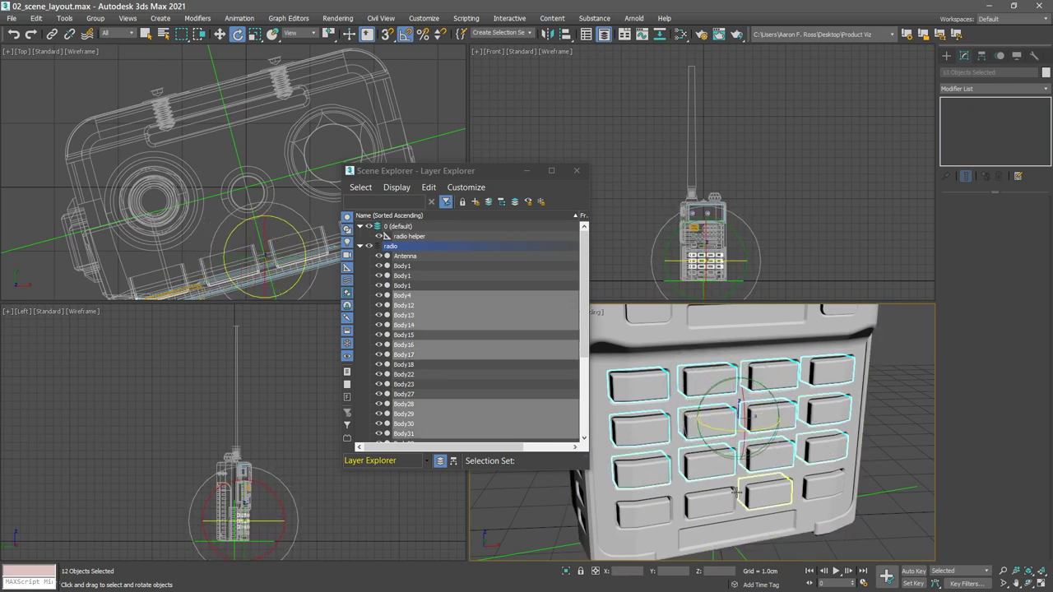
ctrl+click(644, 511)
ctrl+click(707, 503)
ctrl+click(767, 494)
ctrl+click(825, 485)
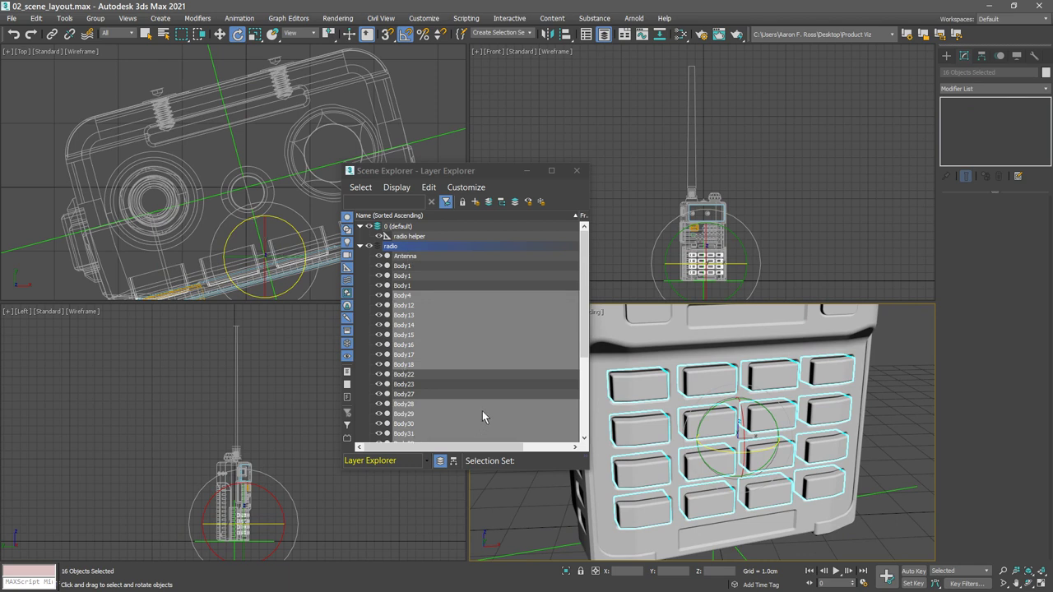
Batch-rename the selected keypad buttons with base name "button_", numbered from base number 1 with step 1, and close the Rename Objects dialog.
click(64, 18)
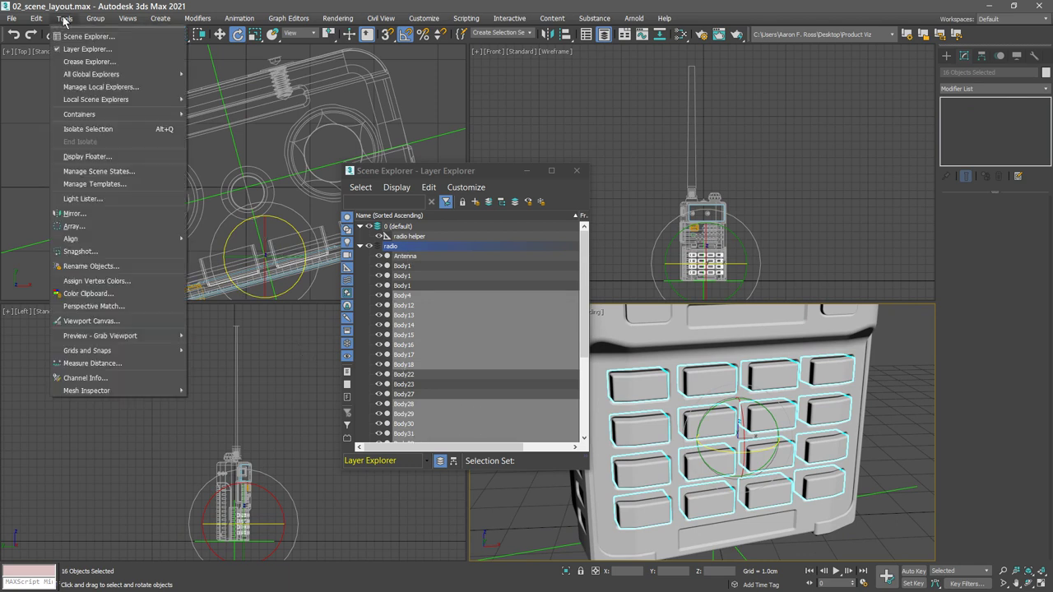
click(137, 267)
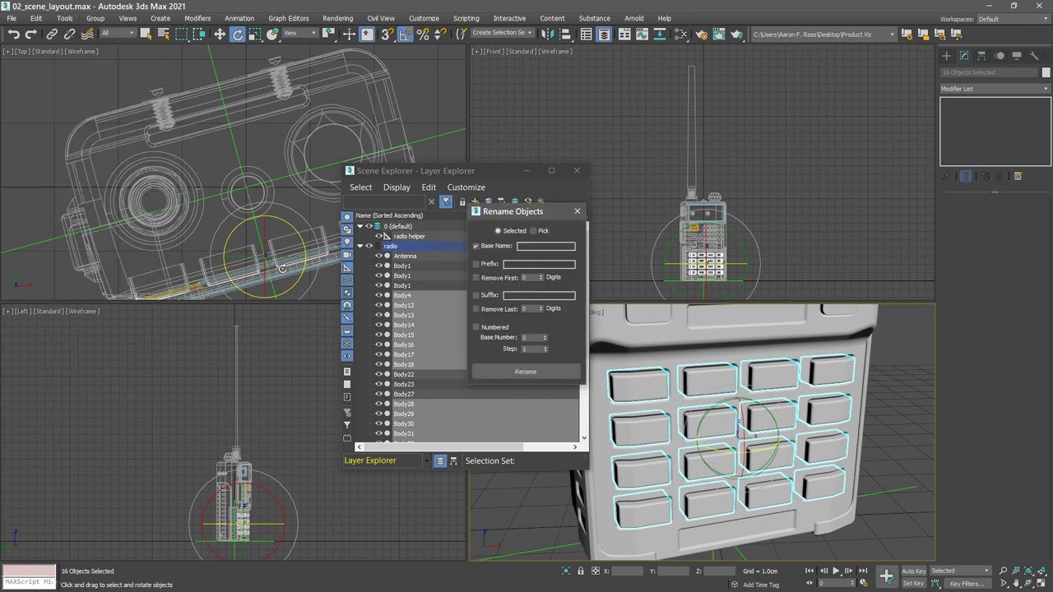
click(519, 248)
click(476, 328)
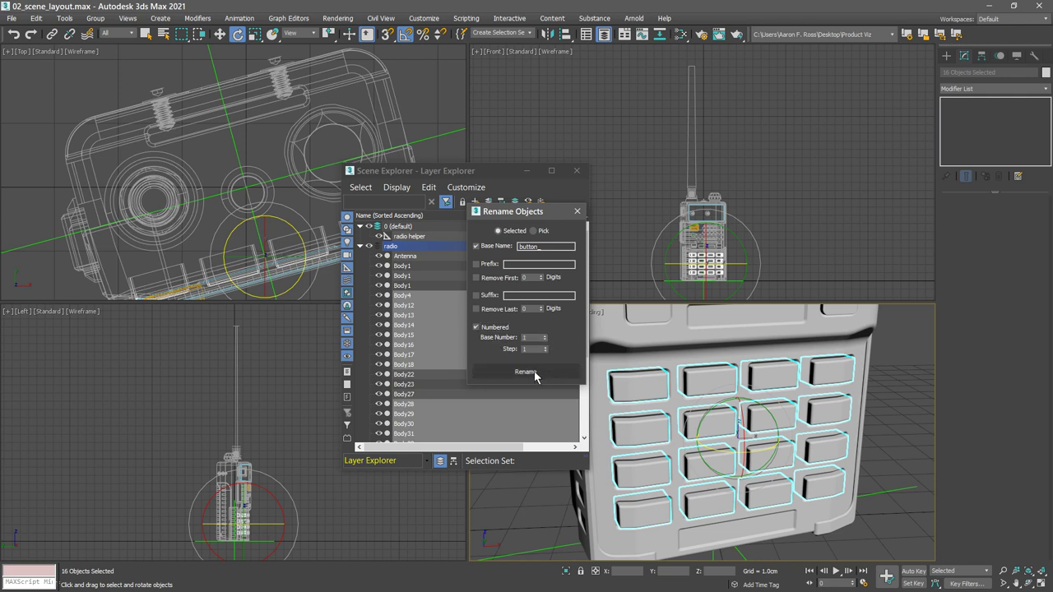
click(535, 373)
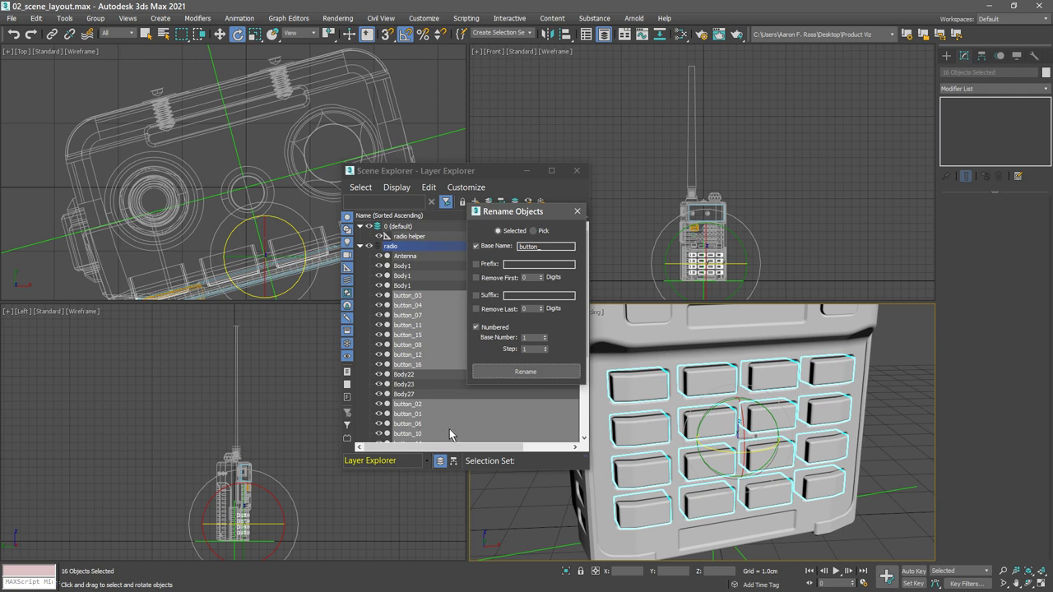
click(577, 212)
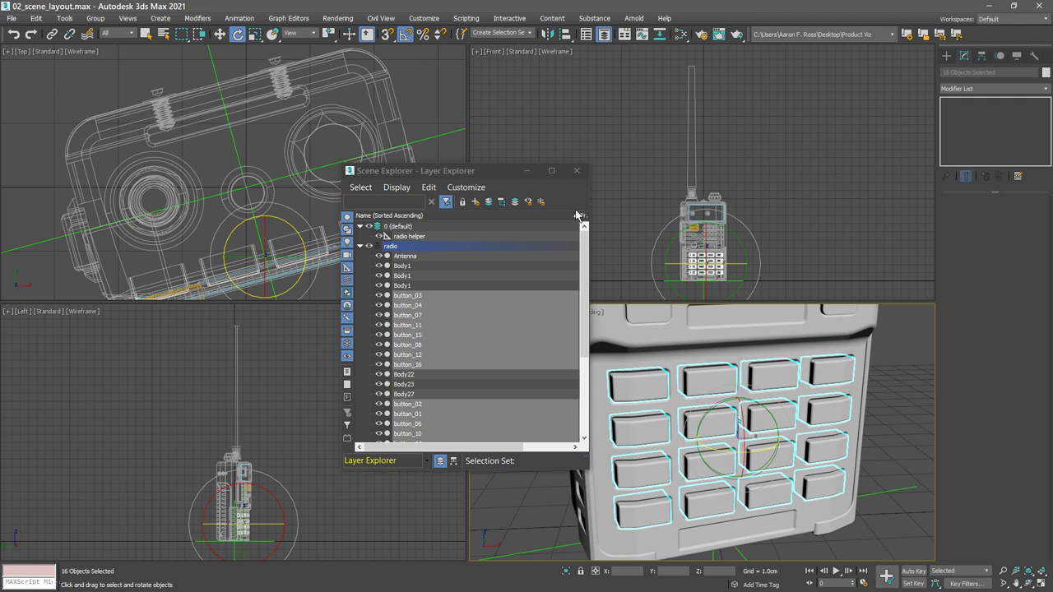